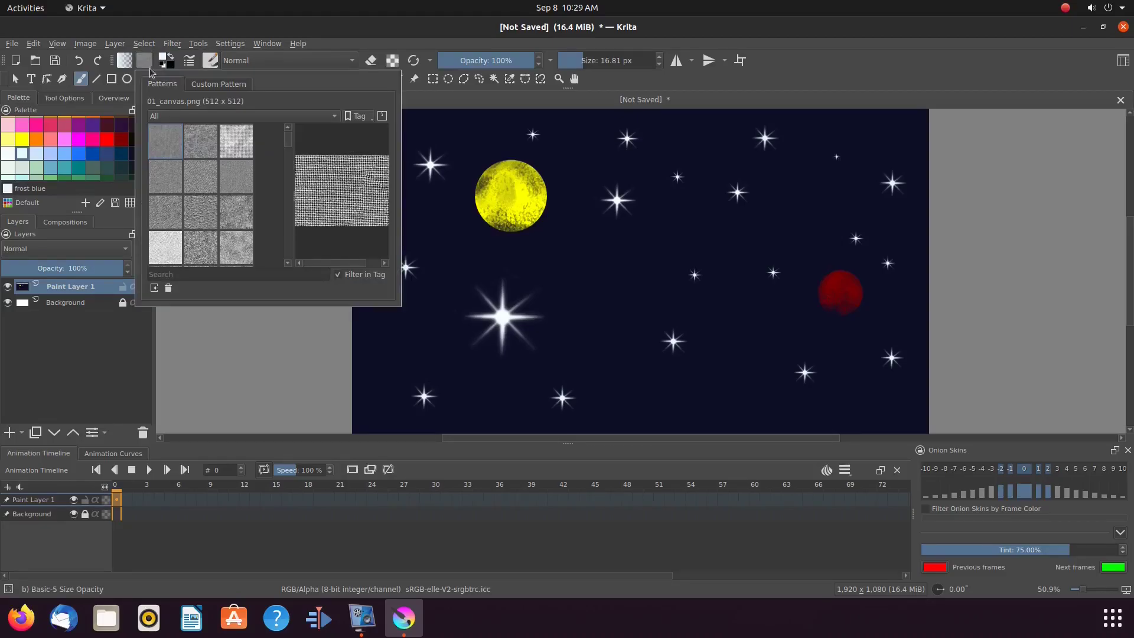
# Step: Generate a custom pattern from the current layer's starry-sky artwork and use it as the active pattern
pyautogui.click(218, 85)
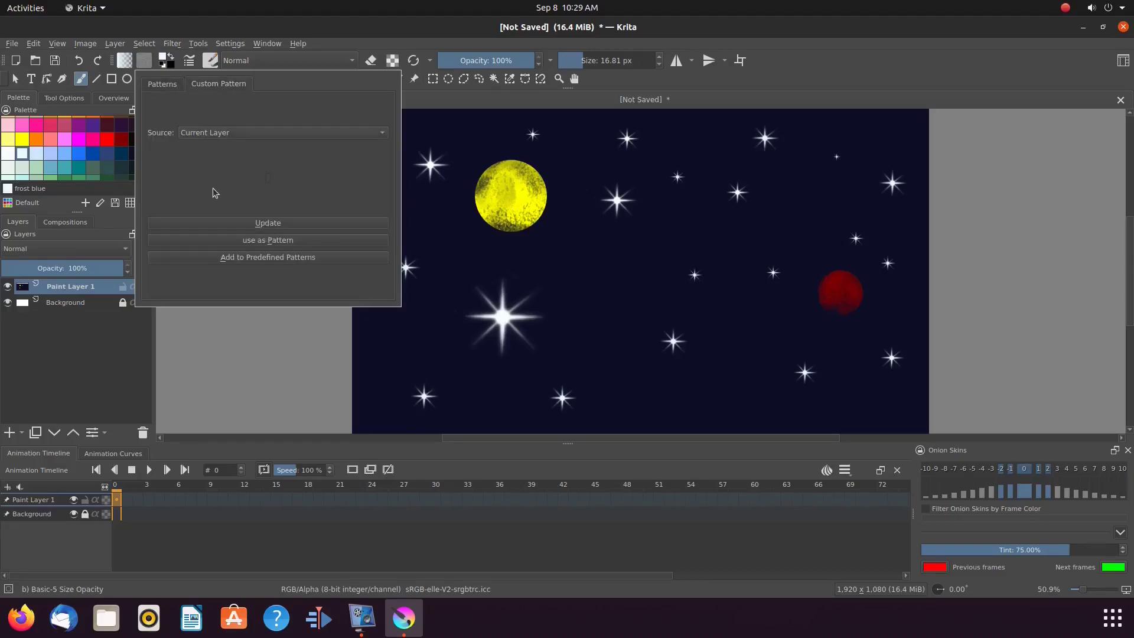
pyautogui.click(273, 224)
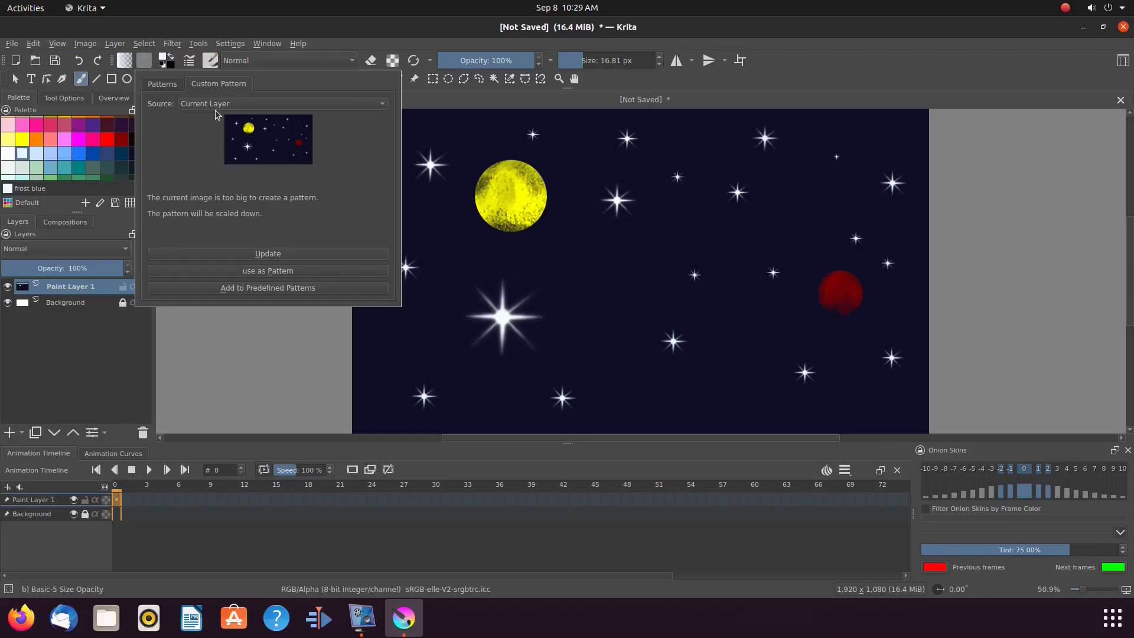
pyautogui.click(382, 106)
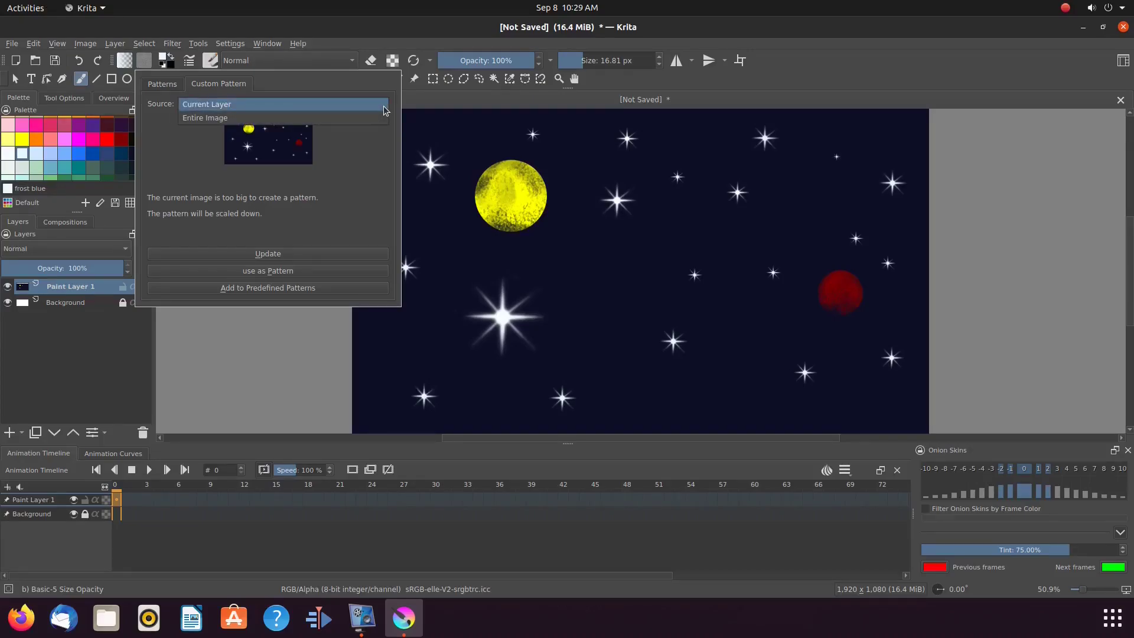
pyautogui.click(384, 106)
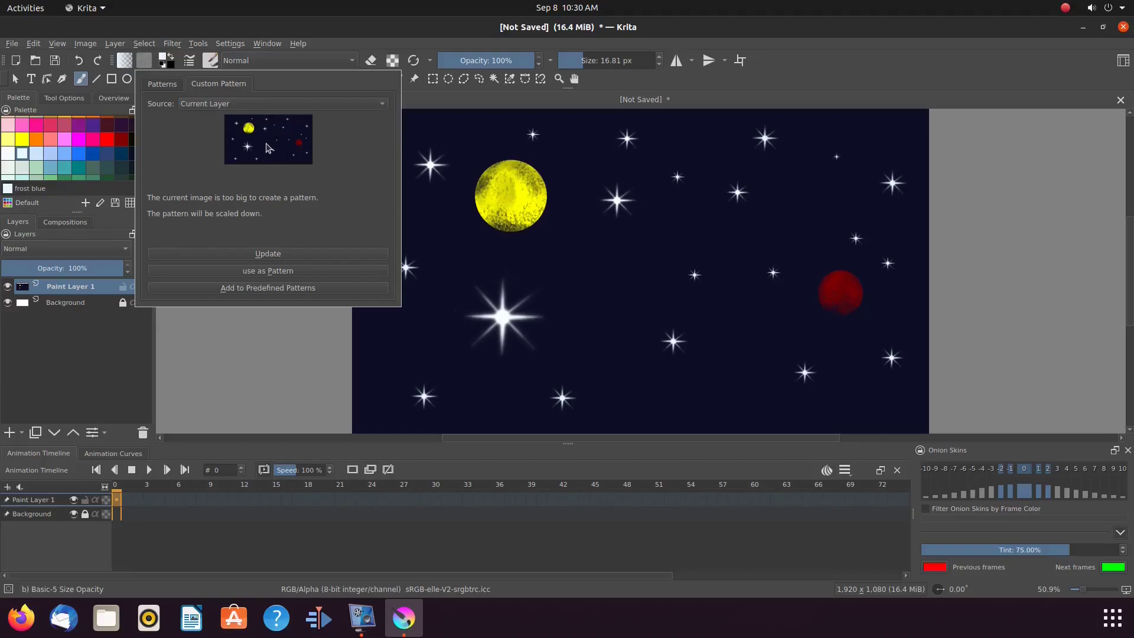
pyautogui.click(274, 272)
pyautogui.click(129, 359)
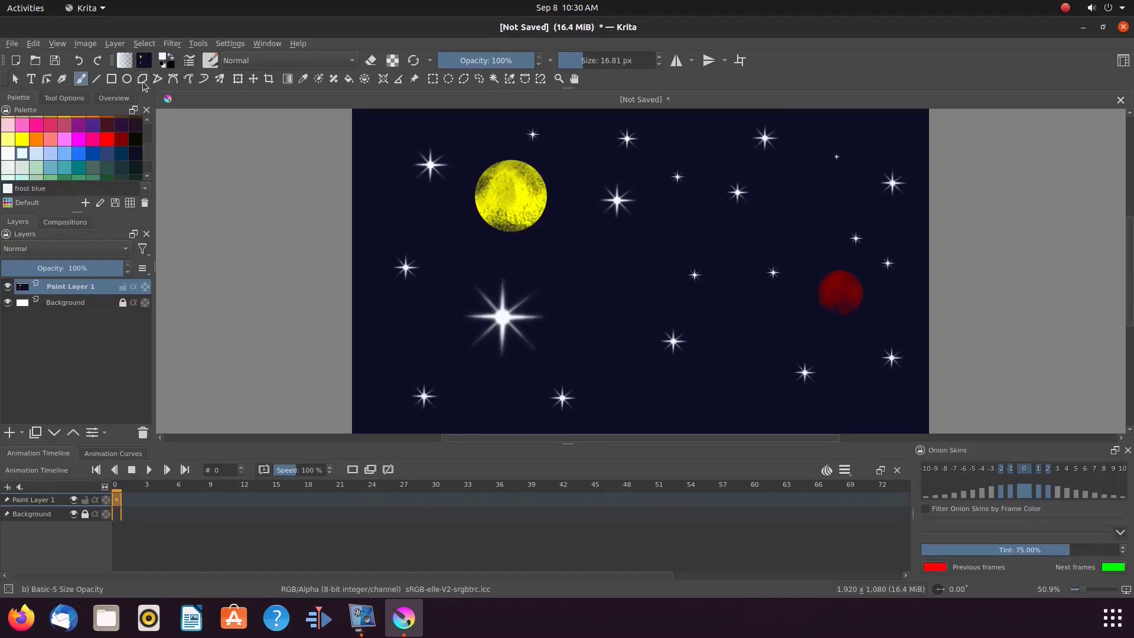
# Step: Look through the predefined patterns for the new starry-sky pattern and review the custom pattern's preview
pyautogui.click(144, 61)
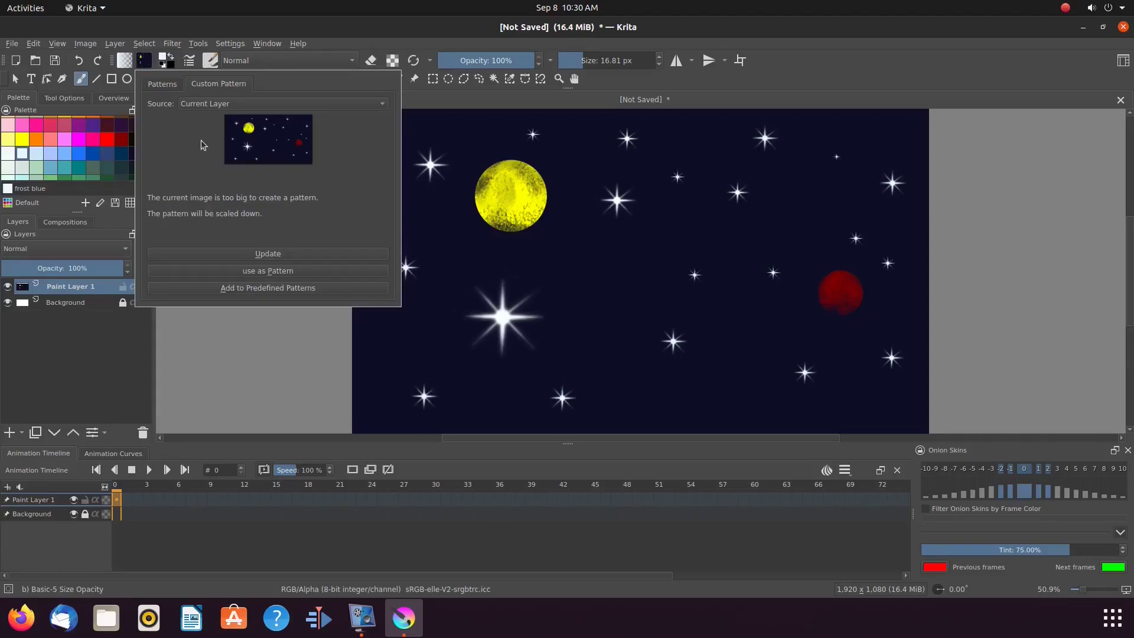
pyautogui.click(163, 85)
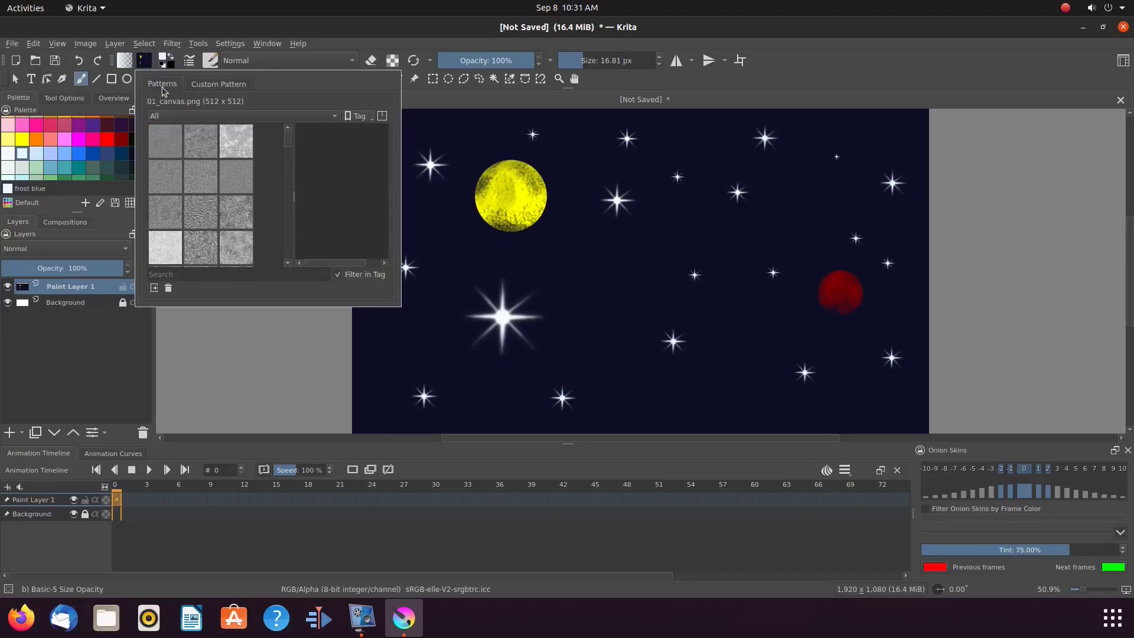
pyautogui.scroll(-3, 288, 166)
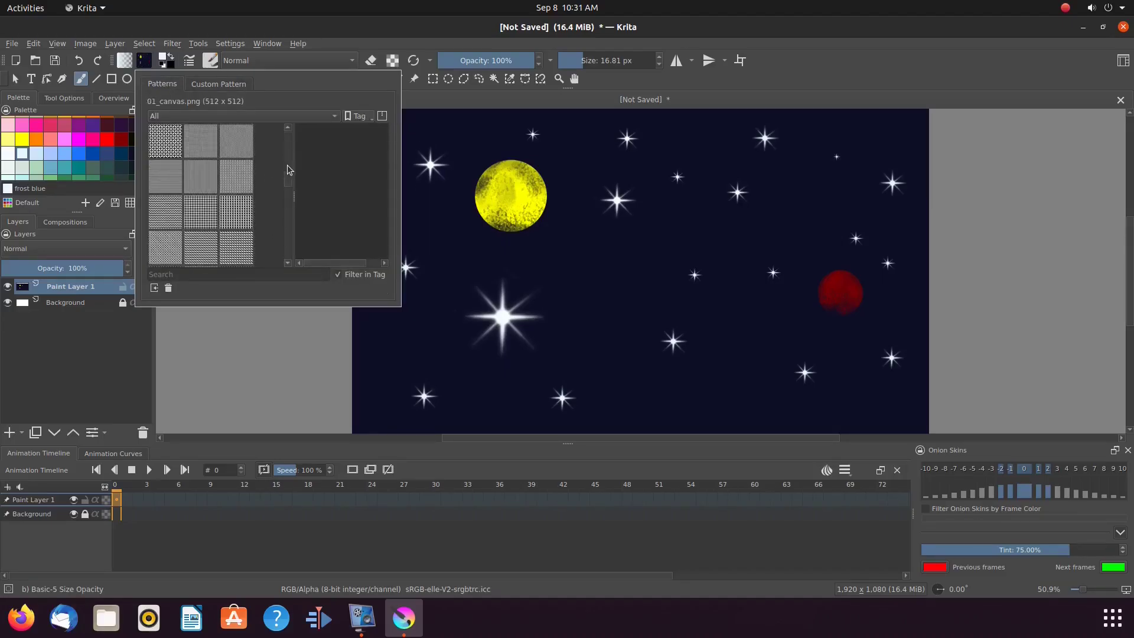
pyautogui.scroll(-10, 288, 165)
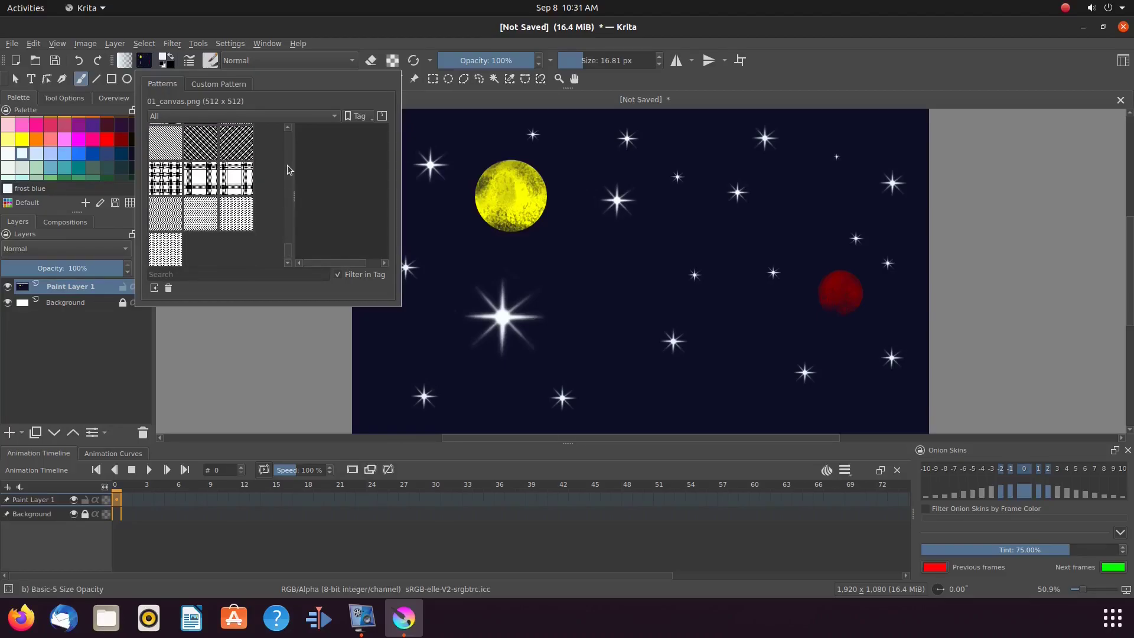
pyautogui.scroll(4, 287, 165)
pyautogui.scroll(3, 288, 166)
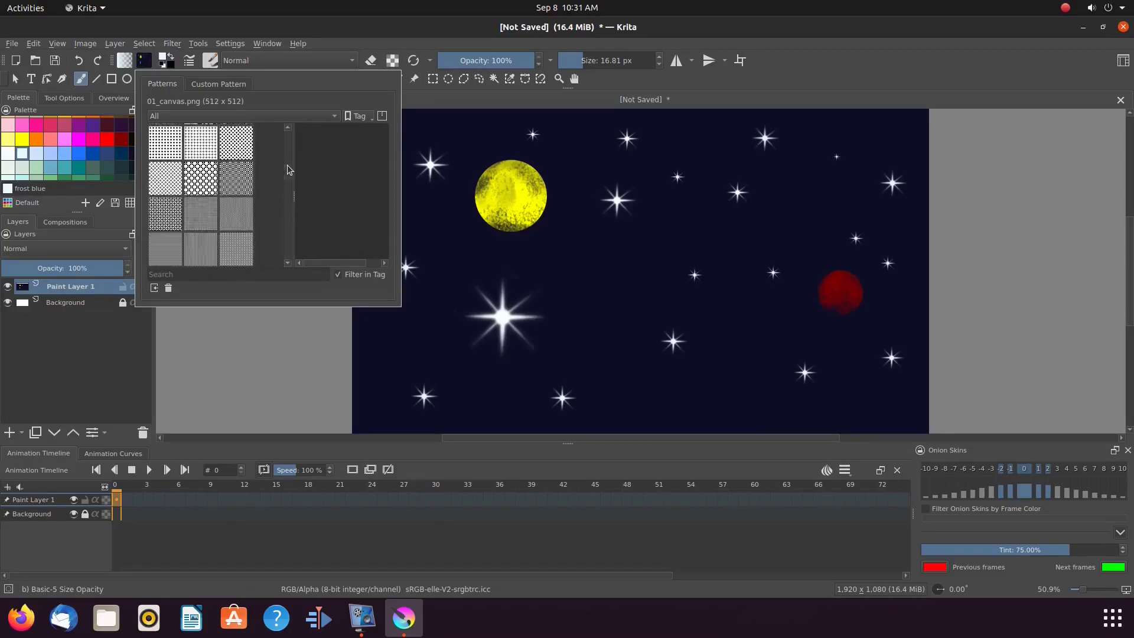
pyautogui.click(234, 86)
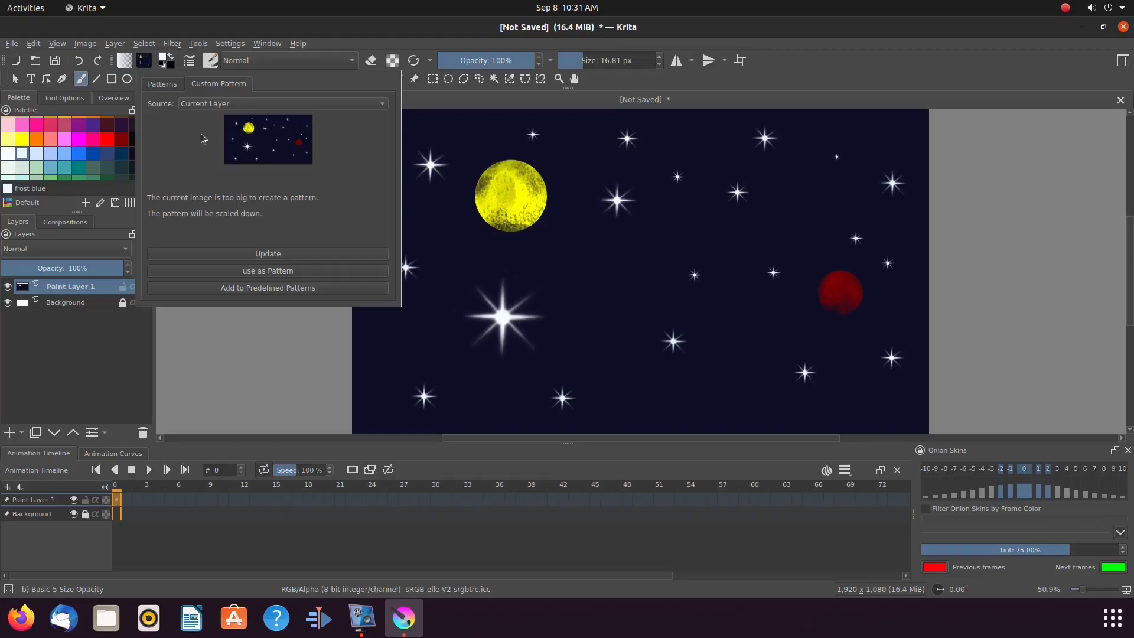
pyautogui.click(139, 358)
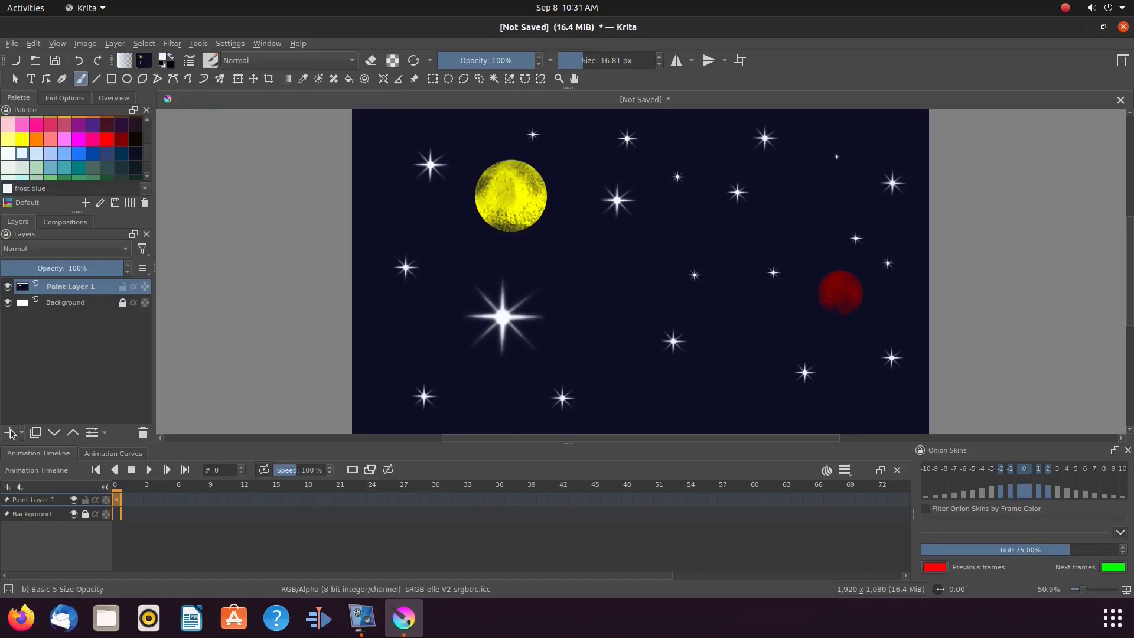
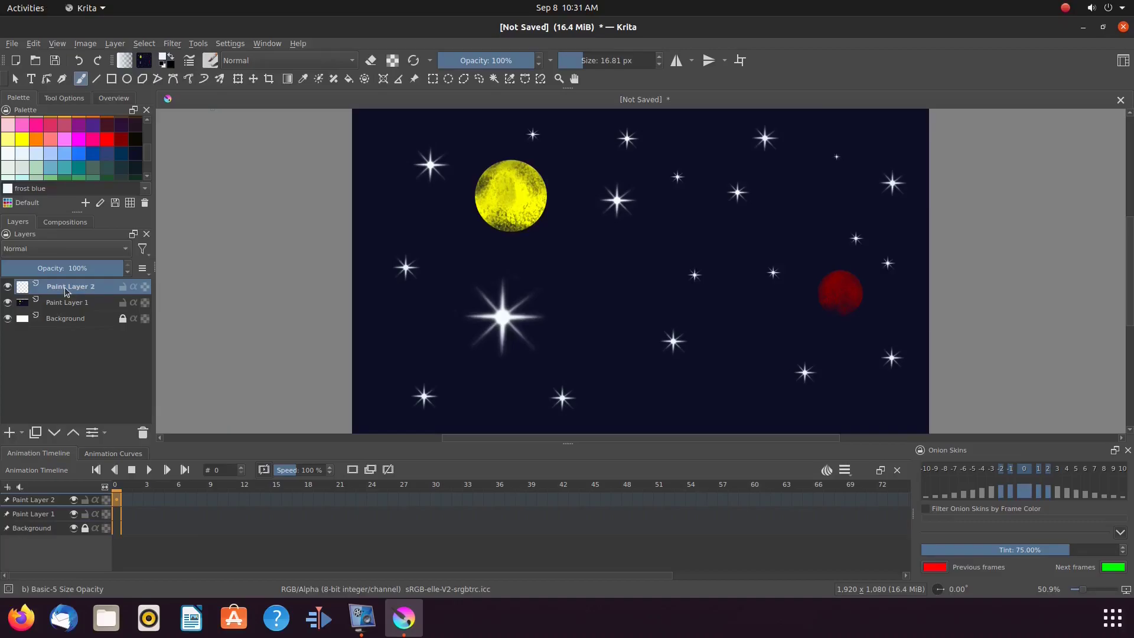
# Step: Hide Paint Layer 1 and fill the empty Paint Layer 2 with the custom starry-sky pattern
pyautogui.moveTo(65, 289)
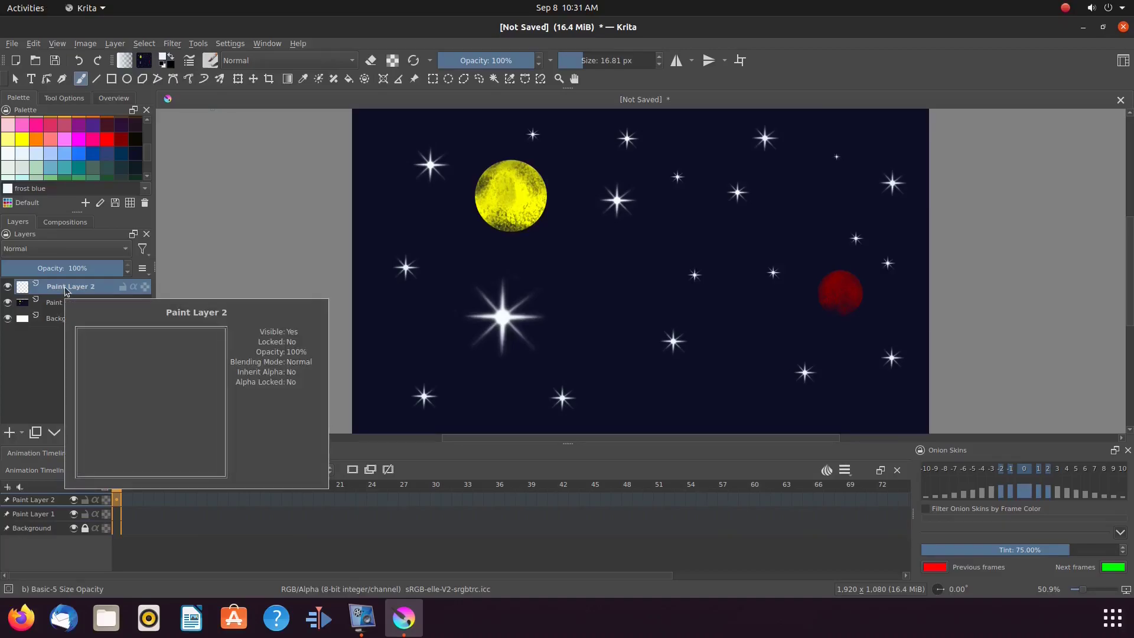
pyautogui.click(8, 304)
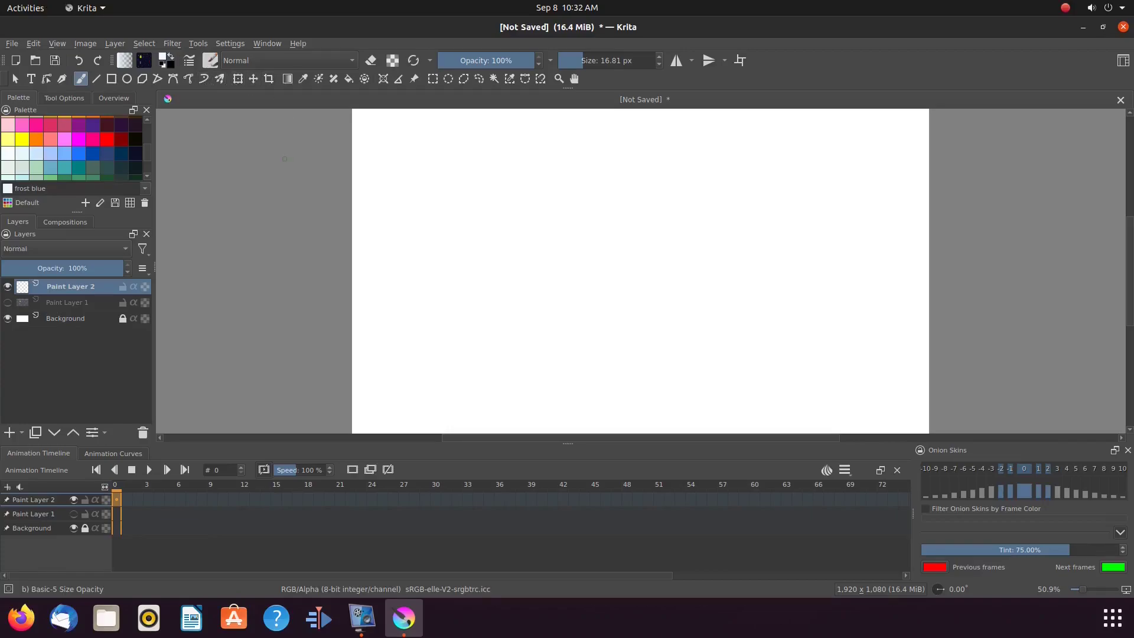
pyautogui.click(348, 82)
pyautogui.click(66, 97)
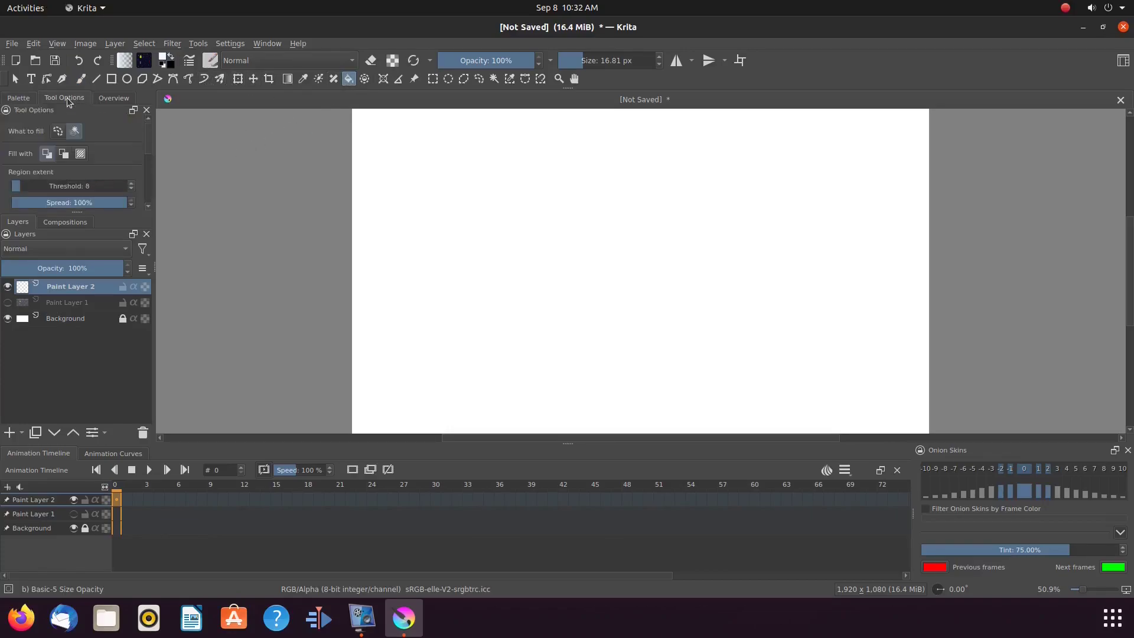
pyautogui.click(81, 154)
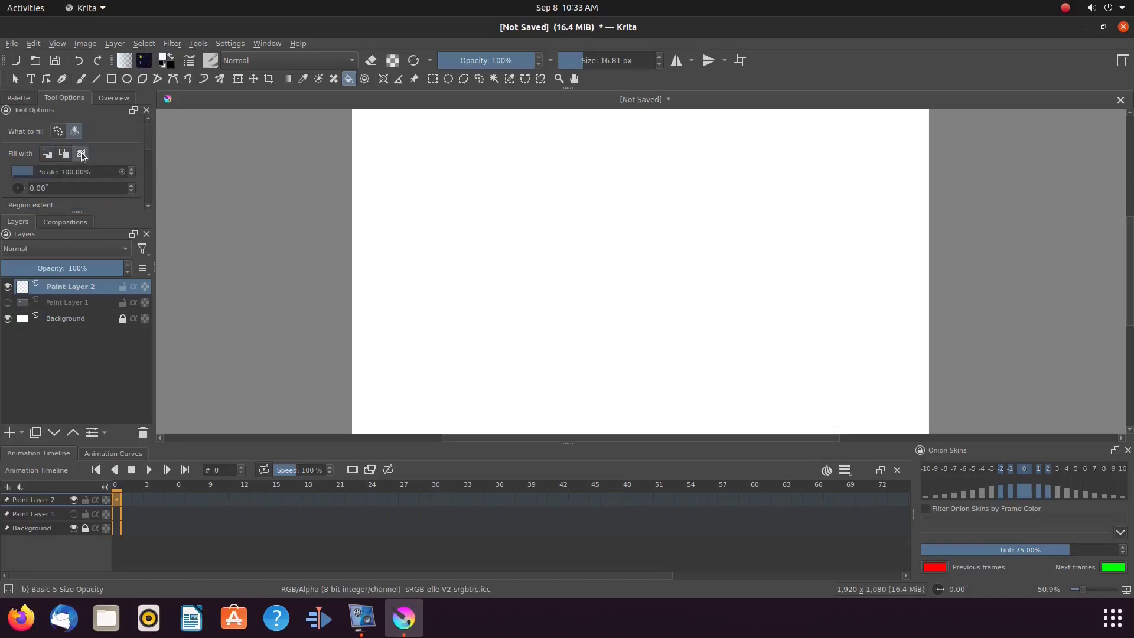
pyautogui.click(582, 225)
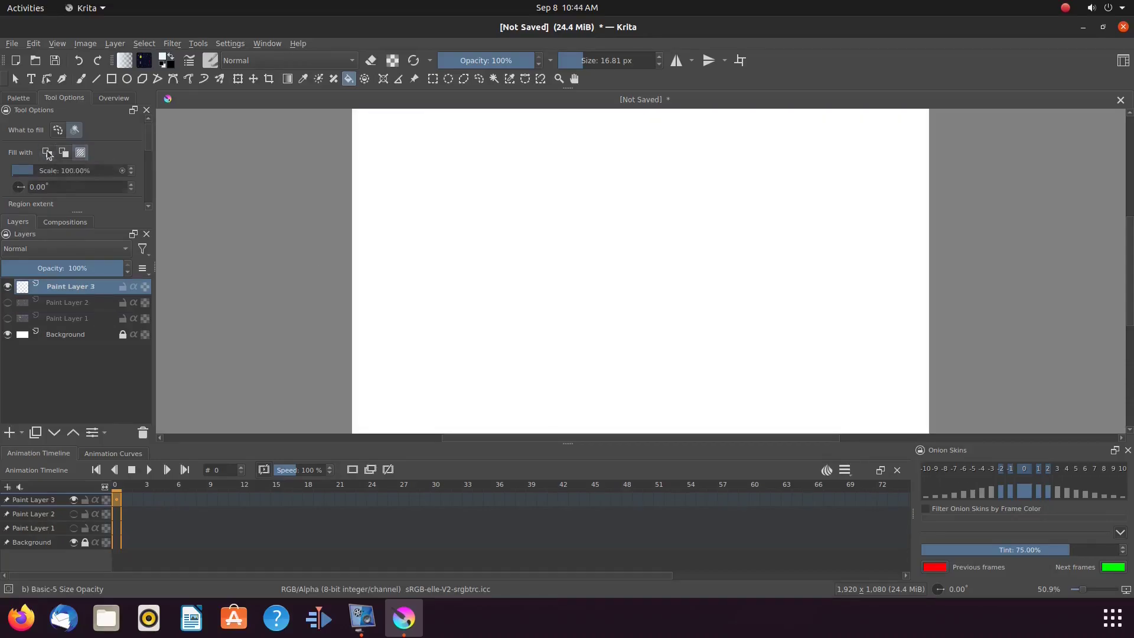
# Step: Set the fill source to the foreground colour, choose Deep carmine as the painting colour and activate the brush tool
pyautogui.click(47, 152)
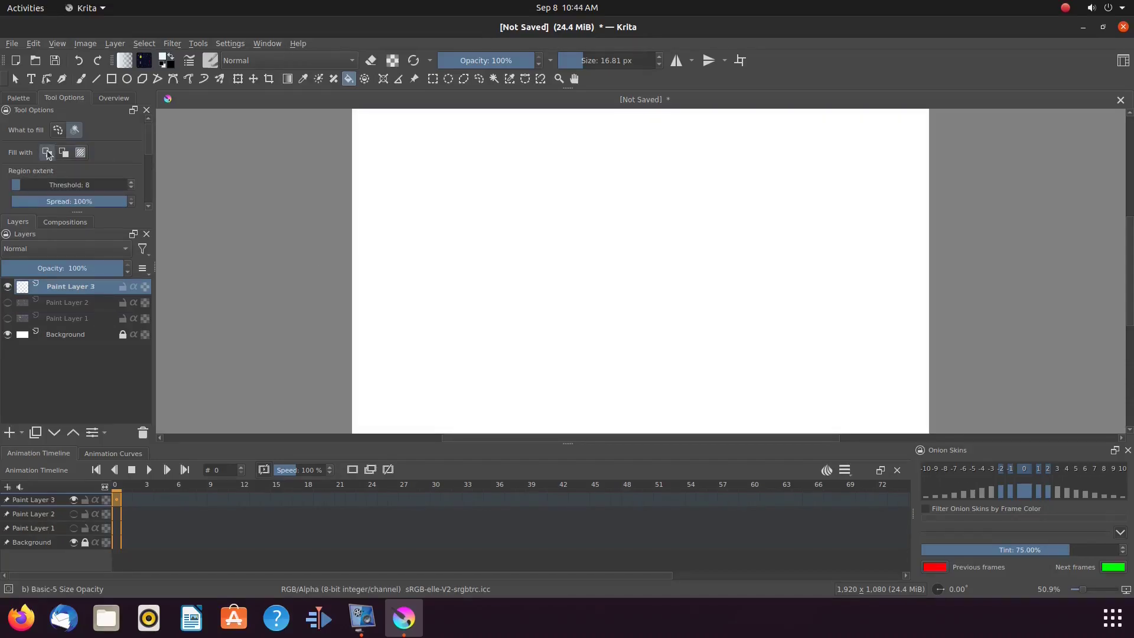
pyautogui.click(18, 98)
pyautogui.click(121, 139)
pyautogui.press('b')
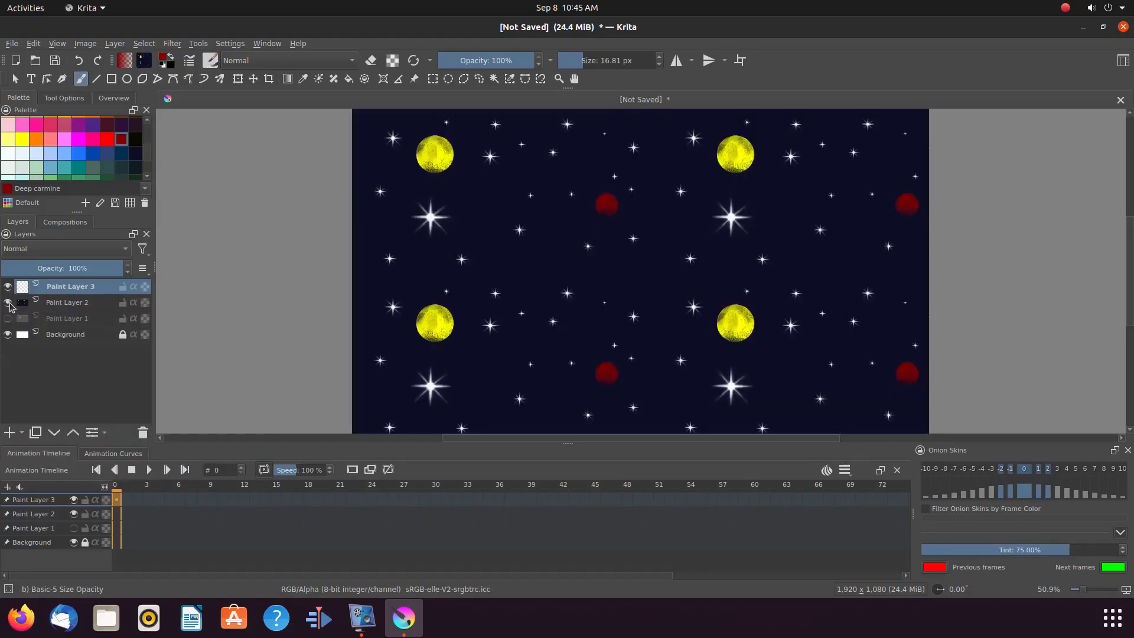
# Step: With Paint Layer 1 active and Paint Layer 3 hidden, save a regular-style stamp brush tip without a colour mask and test it in the scratchpad
pyautogui.click(53, 319)
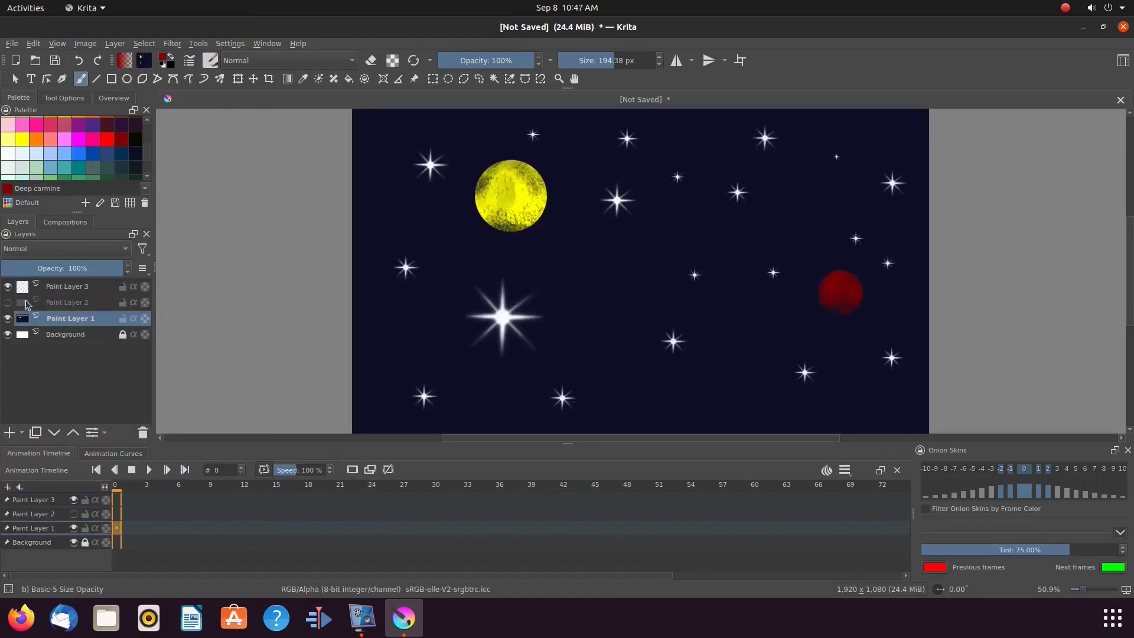
pyautogui.click(8, 287)
pyautogui.press('F5')
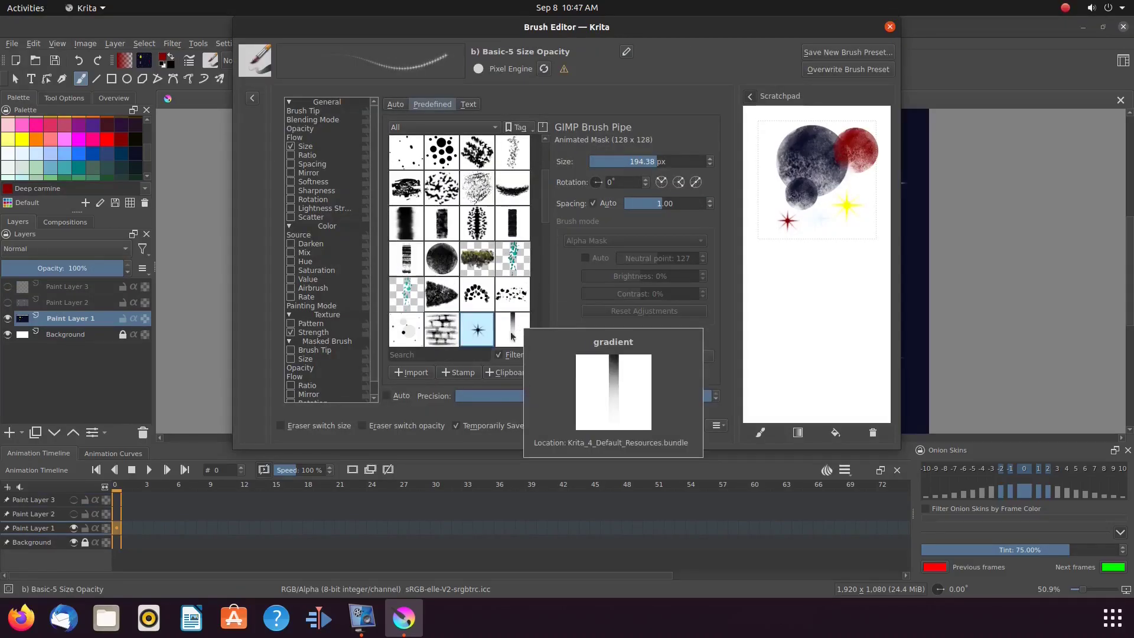
pyautogui.click(459, 374)
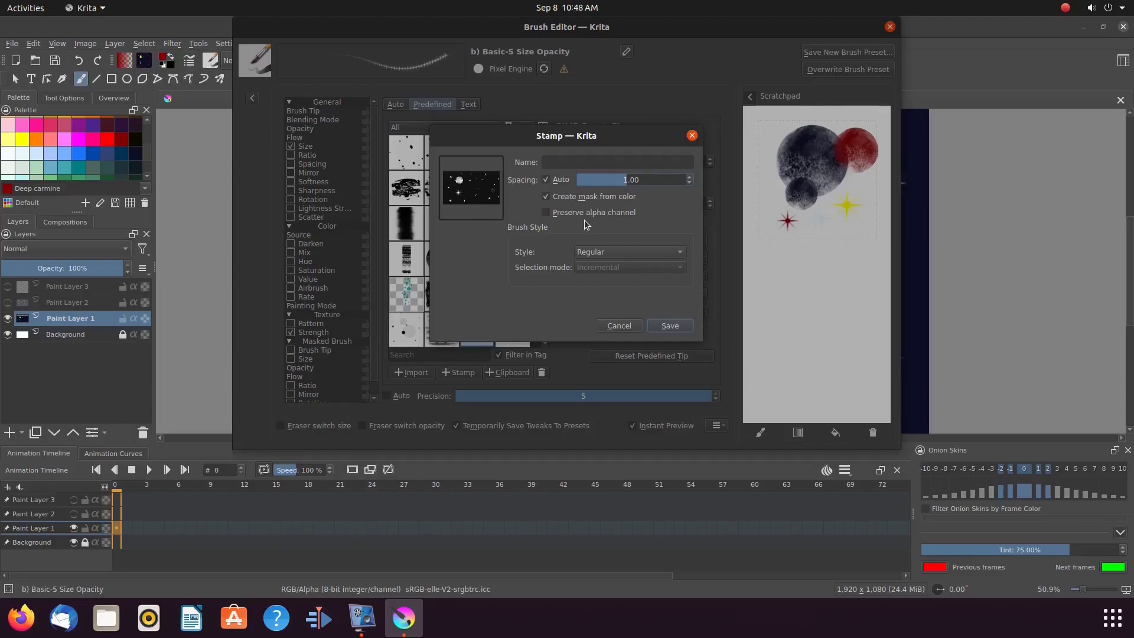
pyautogui.click(546, 198)
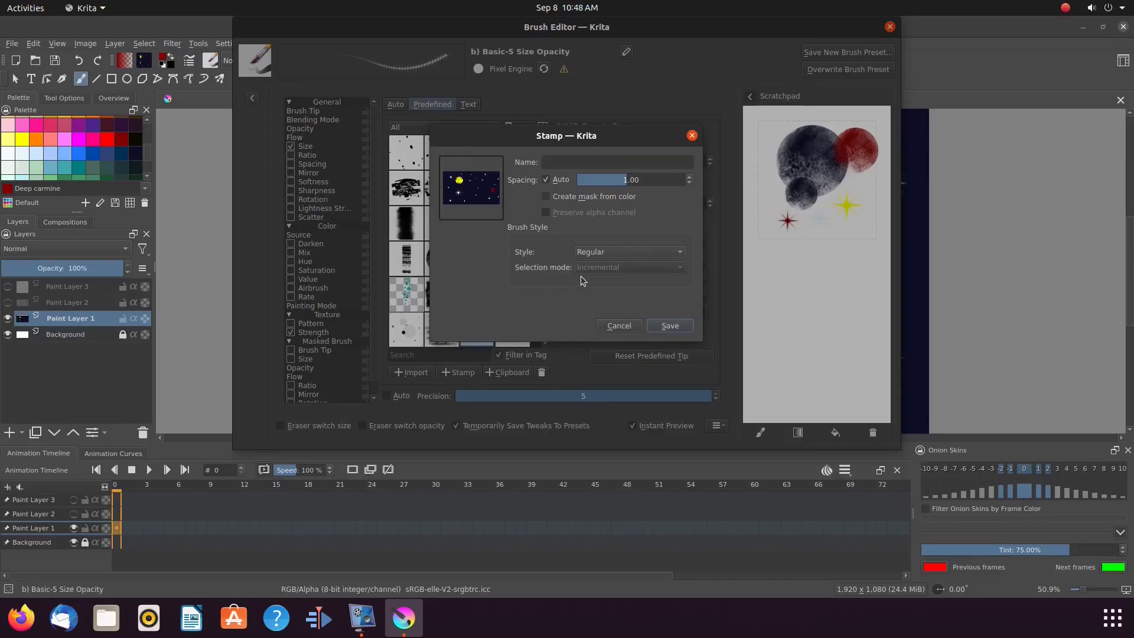
pyautogui.click(683, 257)
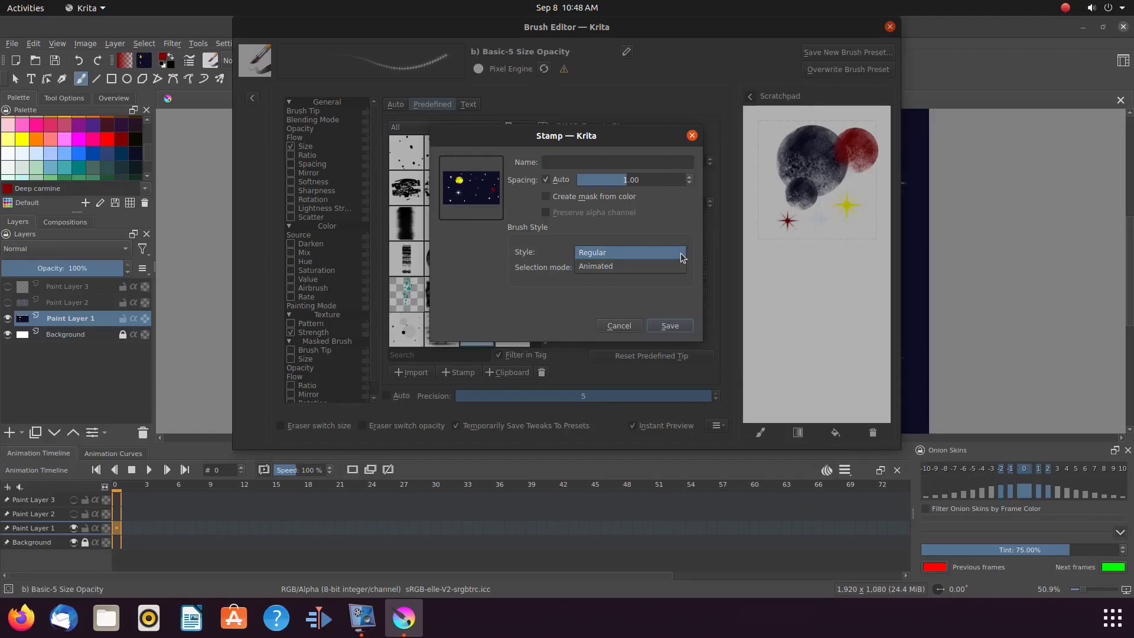
pyautogui.click(682, 258)
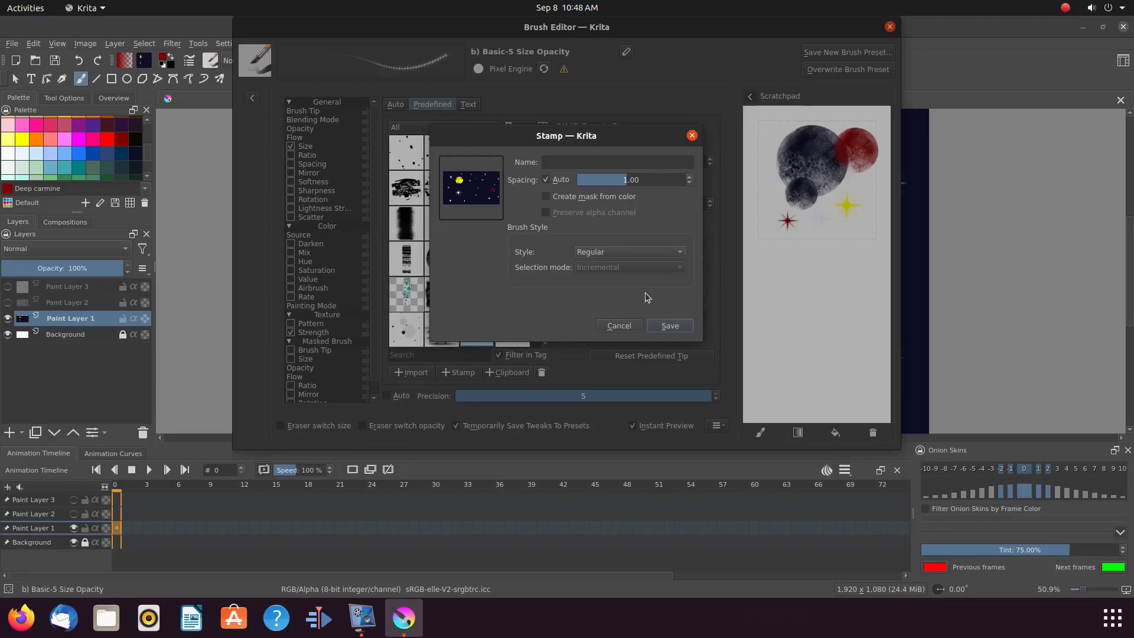
pyautogui.click(673, 327)
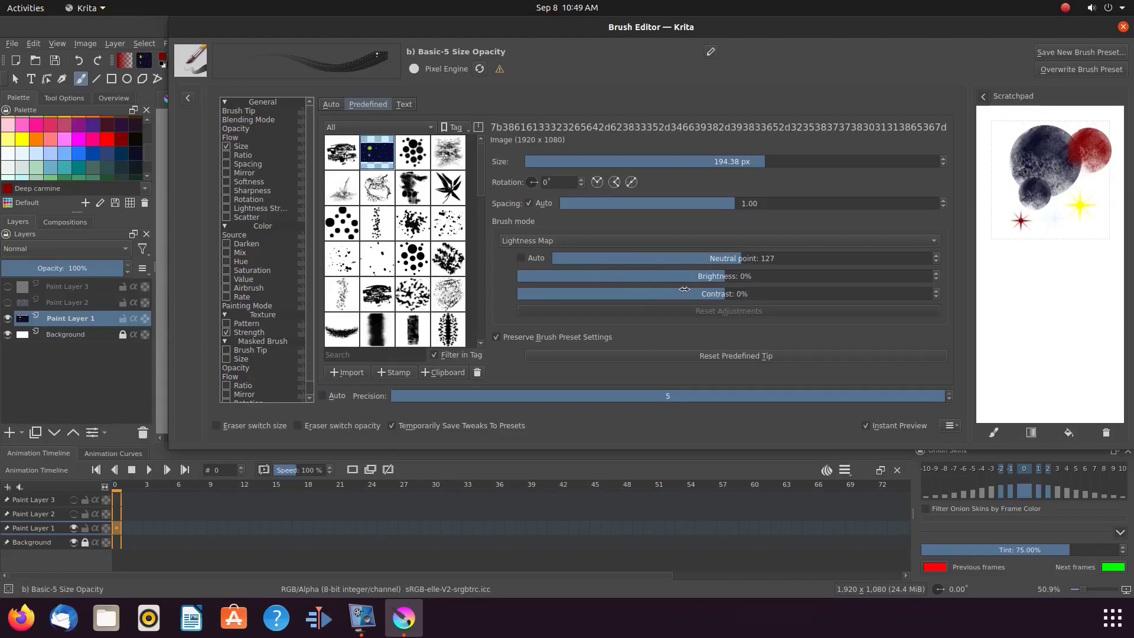
pyautogui.click(1061, 194)
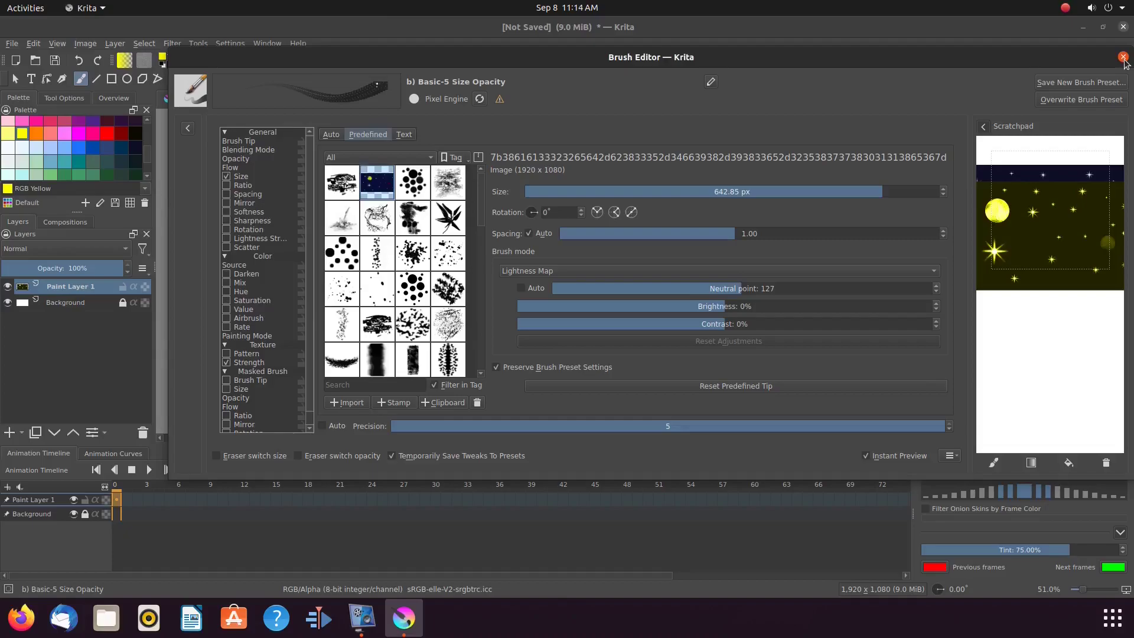
pyautogui.click(1123, 58)
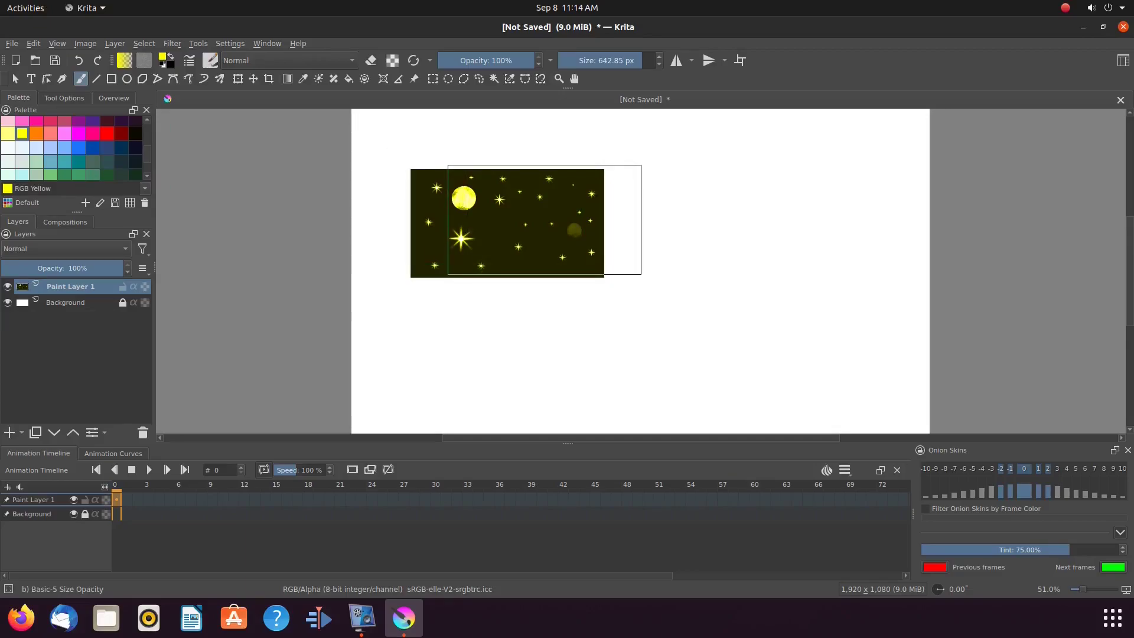
# Step: Set the starry-sky tip's brush mode to Color Image and stamp it in the scratchpad and on the canvas beside the yellow-tinted stamp
pyautogui.click(189, 62)
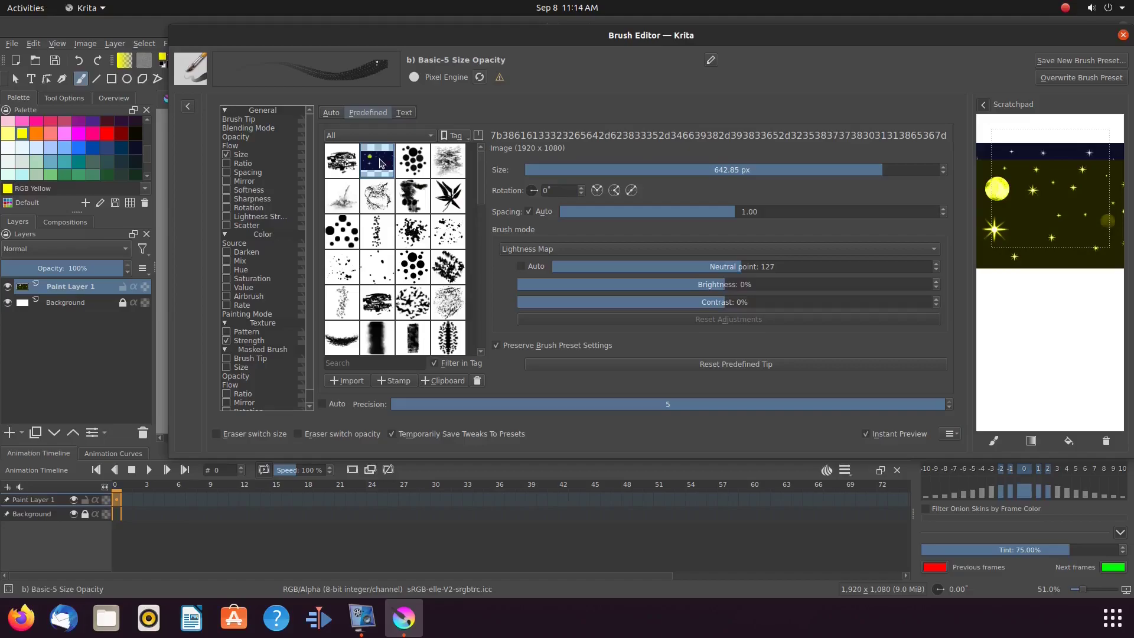
pyautogui.moveTo(381, 164)
pyautogui.click(936, 253)
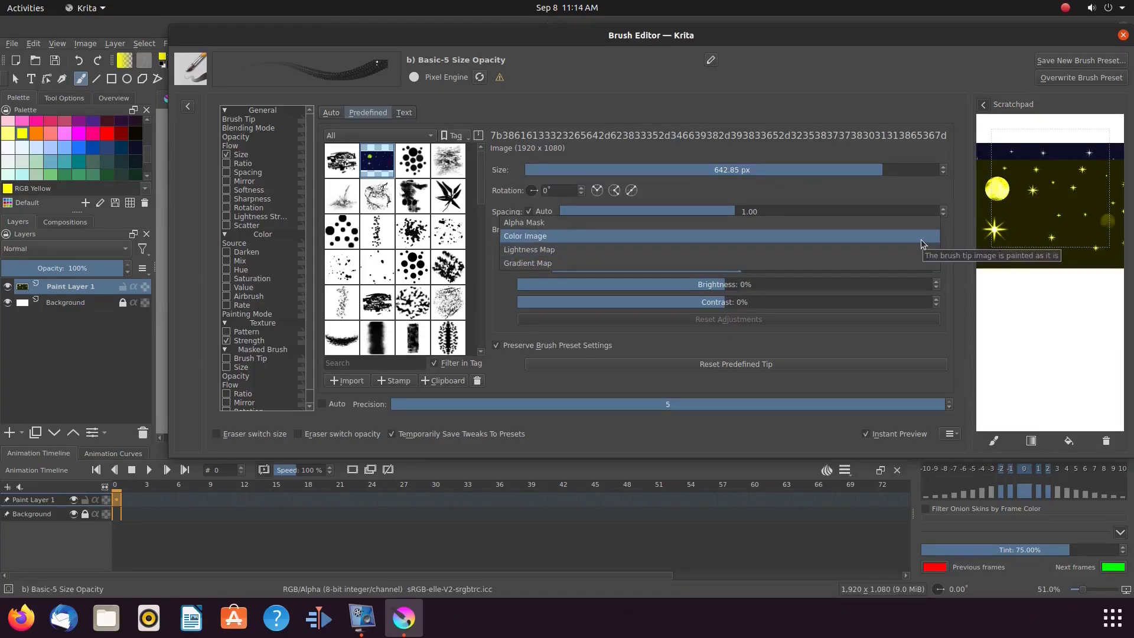
pyautogui.click(921, 239)
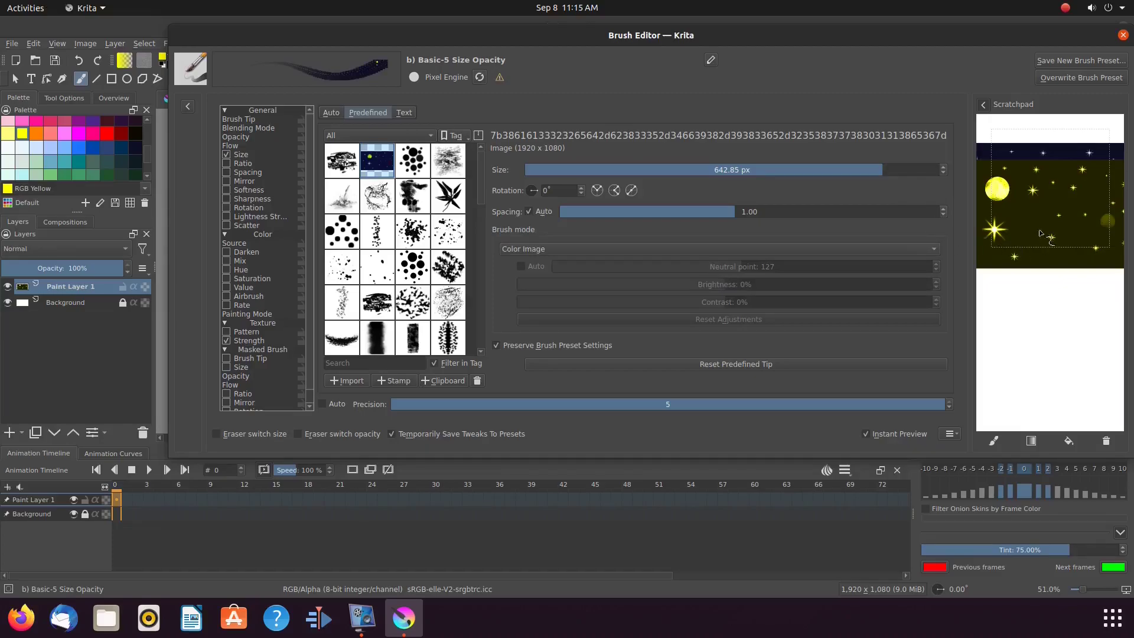
pyautogui.click(1055, 213)
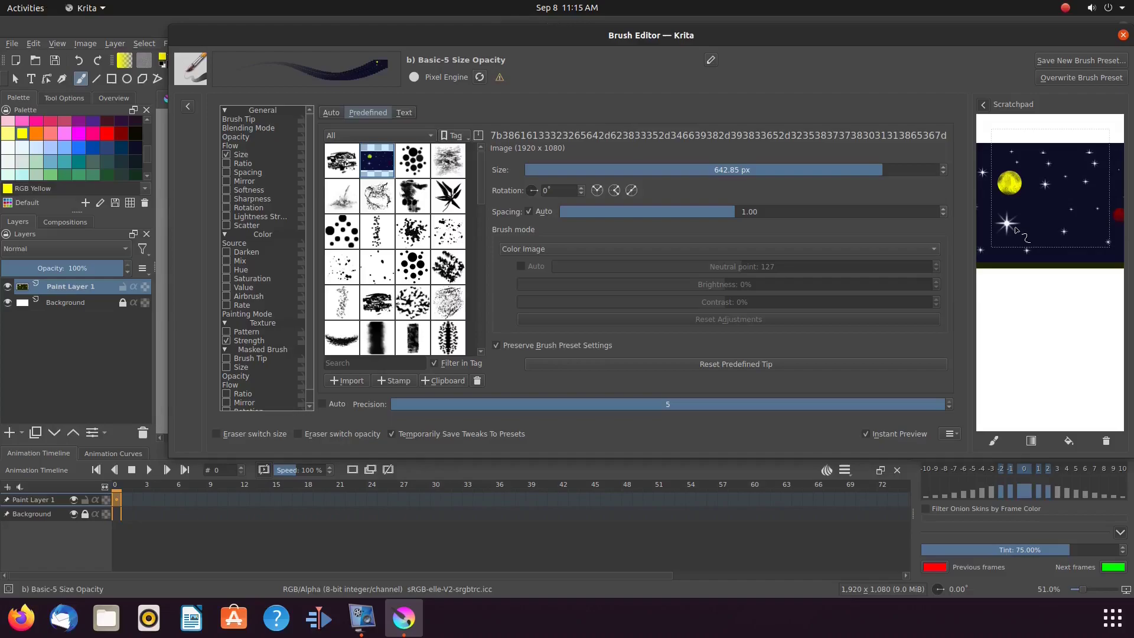
pyautogui.click(1124, 35)
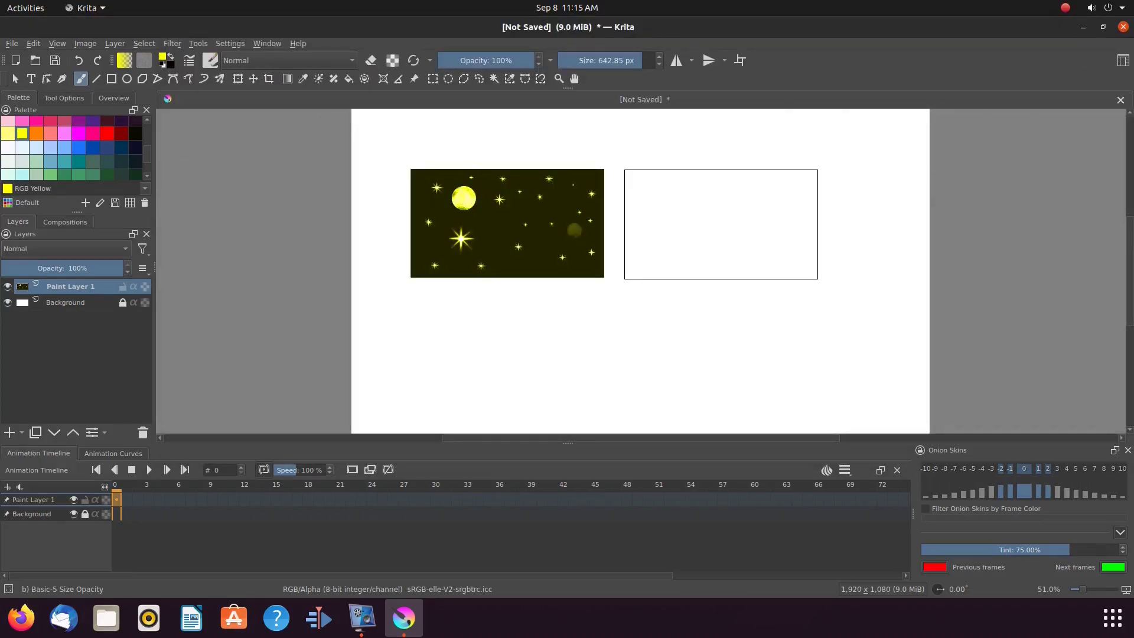
pyautogui.click(716, 225)
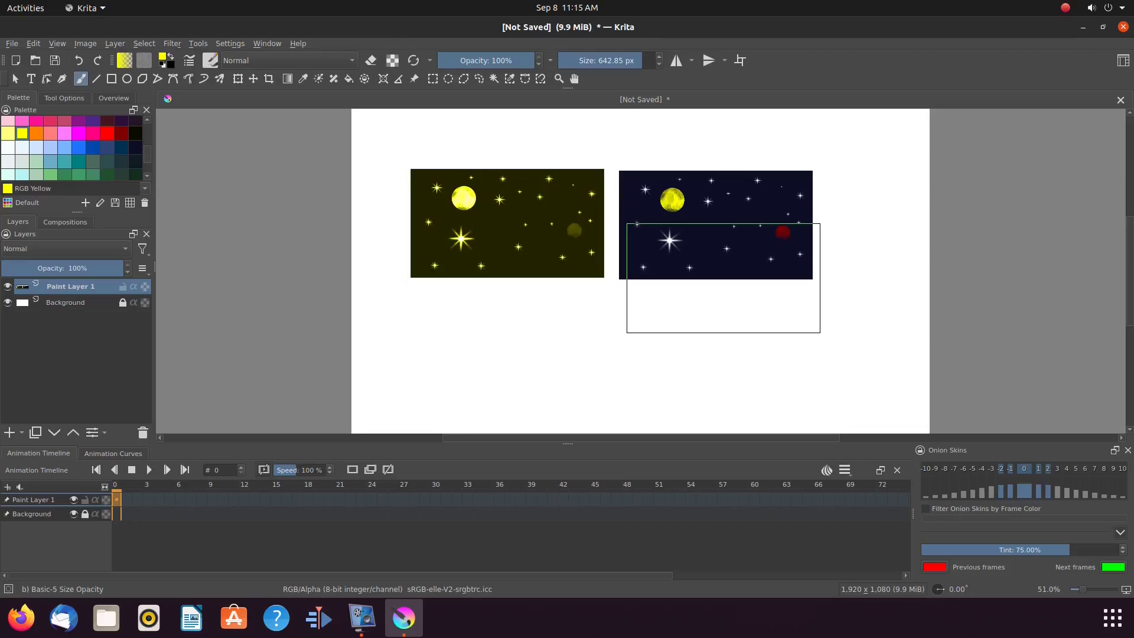
# Step: Set the starry-sky brush tip's size to 1000 px and close the brush settings
pyautogui.click(189, 61)
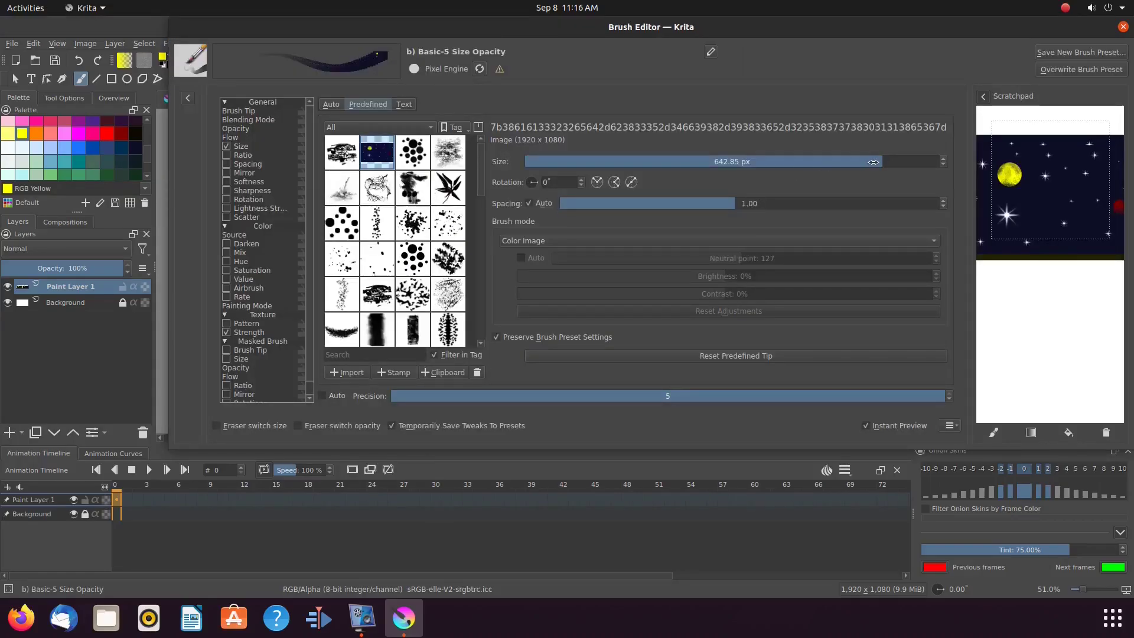
pyautogui.moveTo(873, 162); pyautogui.dragTo(945, 163)
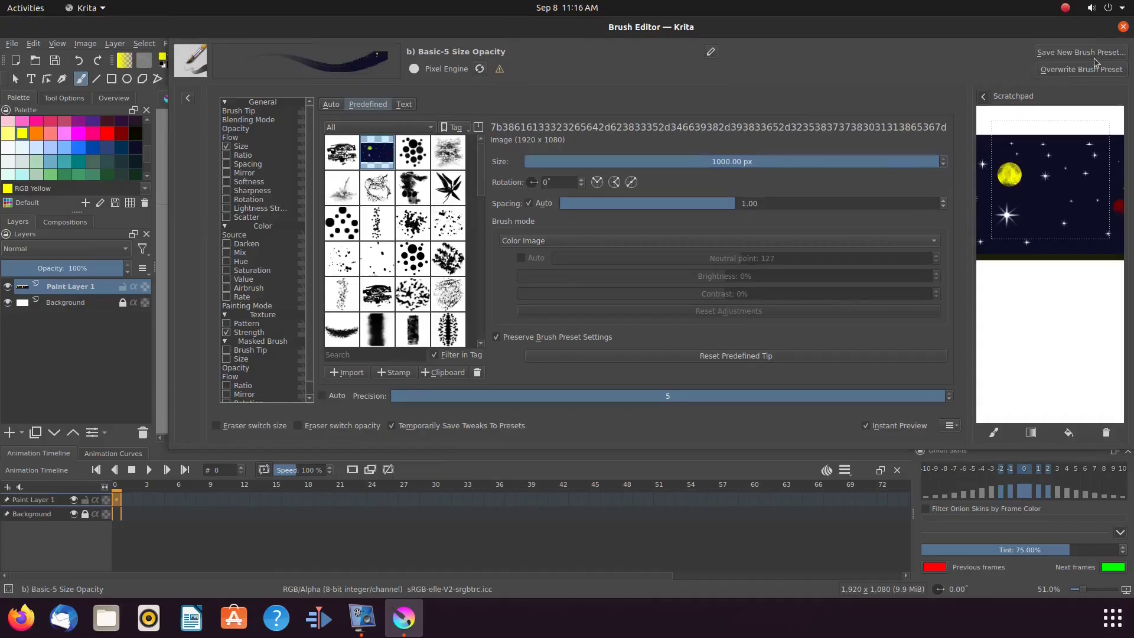
pyautogui.press('Escape')
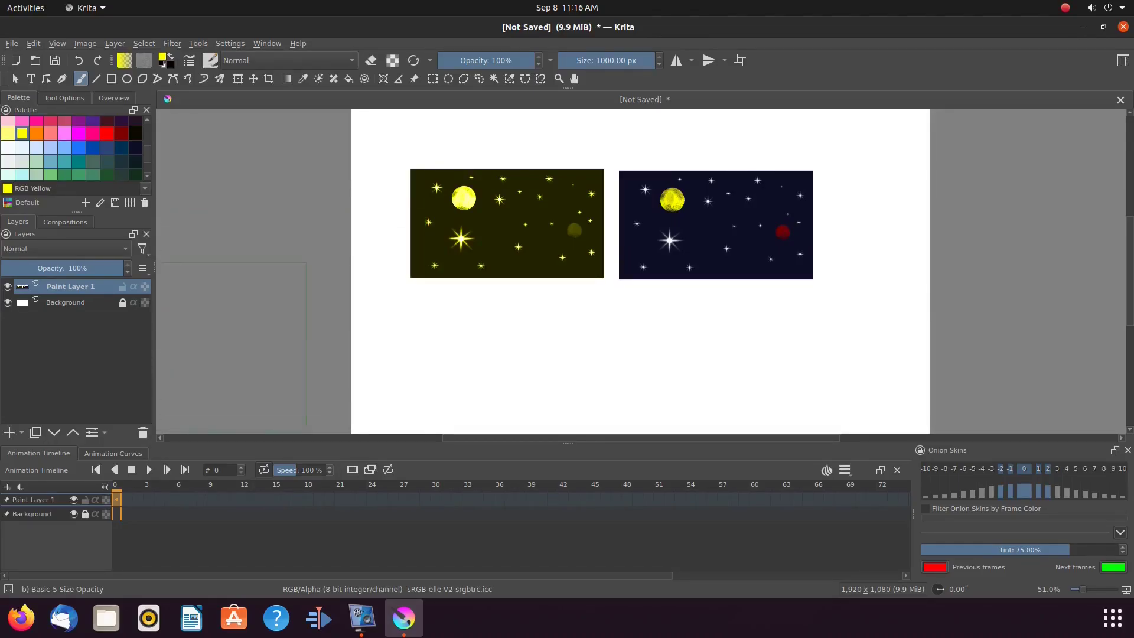
# Step: Add a new paint layer, hide Paint Layer 1 and stamp the starry sky once in the middle of the canvas
pyautogui.click(9, 433)
pyautogui.click(8, 302)
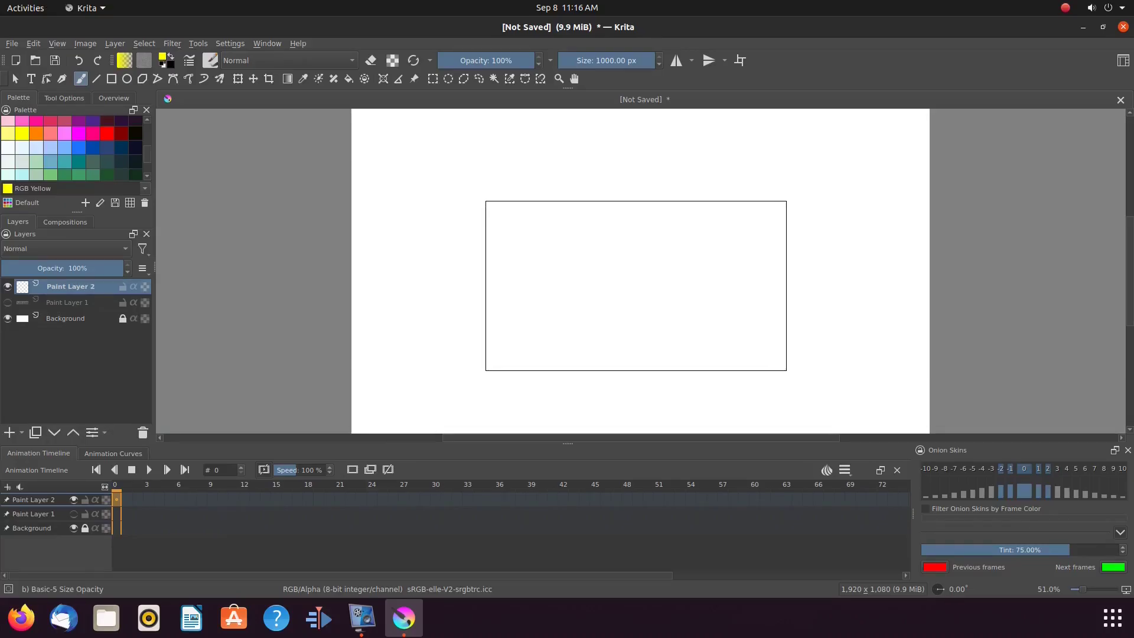
pyautogui.click(636, 286)
# Step: Switch the brush from the predefined starry-sky tip to the Auto circle tip and close the brush settings
pyautogui.click(210, 60)
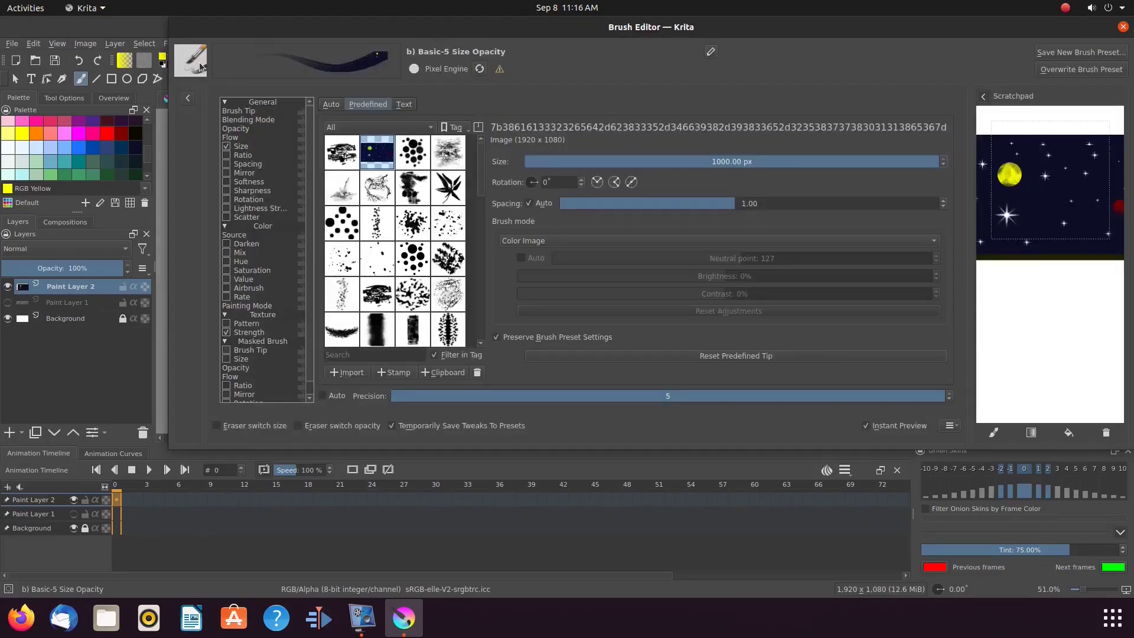
pyautogui.click(330, 107)
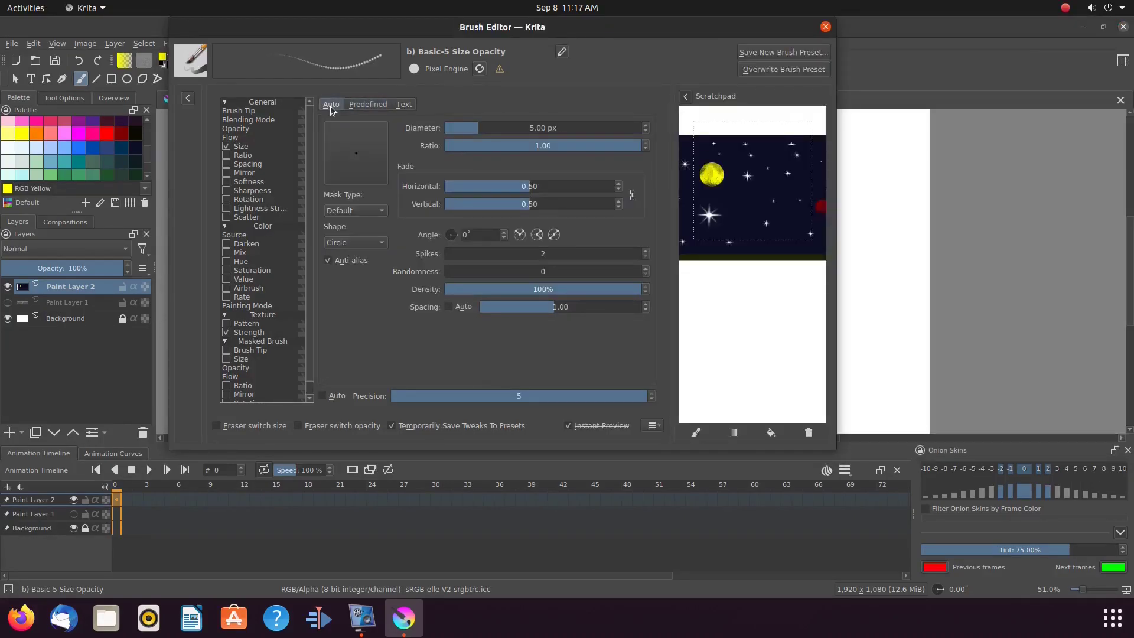
pyautogui.click(825, 27)
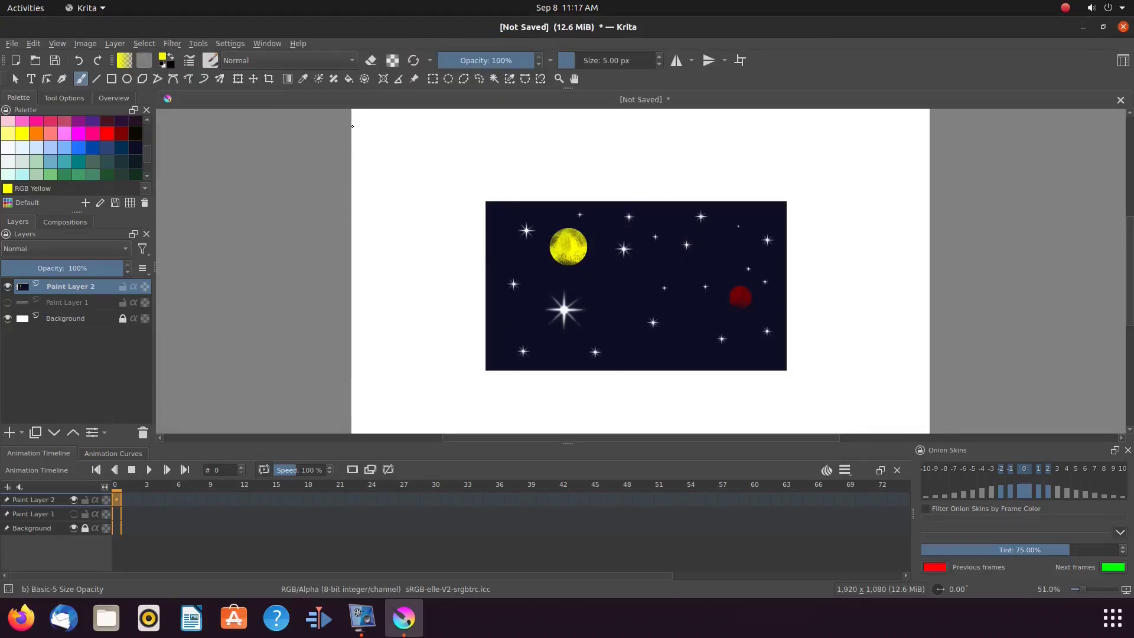
# Step: Make a rectangular selection around the starry-sky stamp on Paint Layer 2 and start a free transform with its tool options shown wider
pyautogui.click(434, 83)
pyautogui.moveTo(483, 200); pyautogui.dragTo(789, 372)
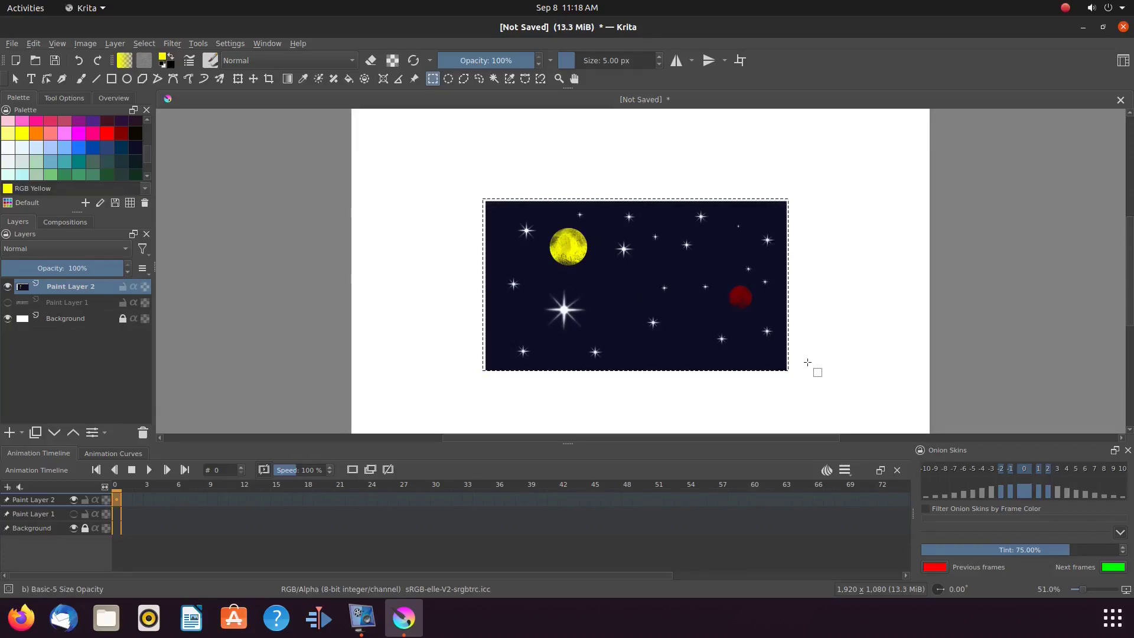
pyautogui.click(238, 79)
pyautogui.click(74, 98)
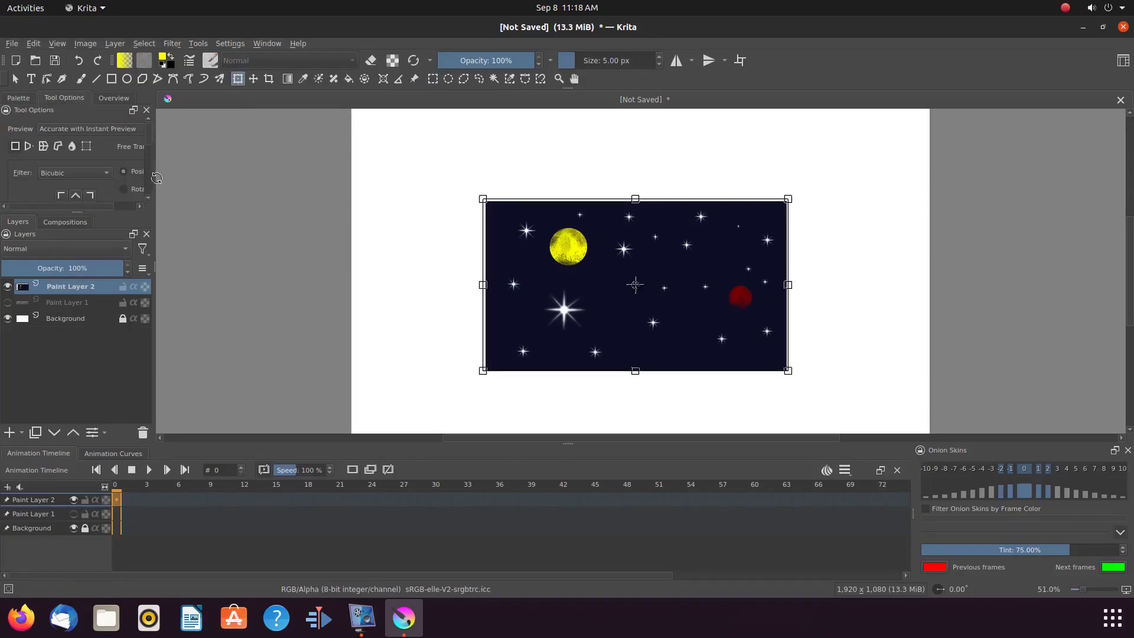
pyautogui.moveTo(151, 174); pyautogui.dragTo(183, 181)
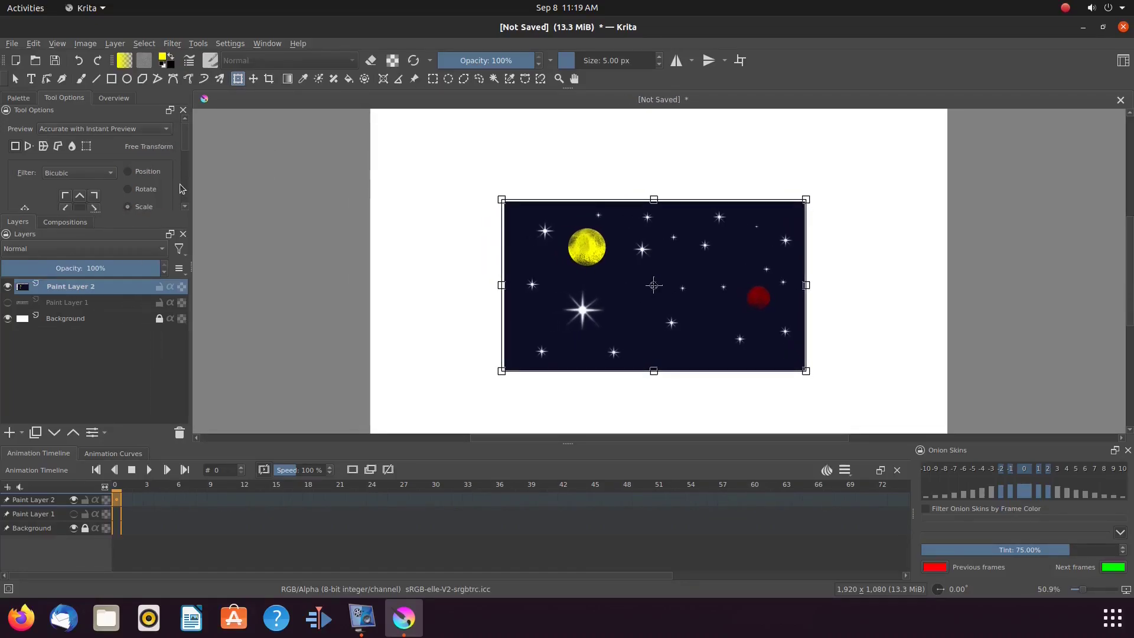
# Step: Scale the selected starry-sky stamp outward on all sides so that it fills the canvas, stretching it slightly past both side edges
pyautogui.moveTo(501, 200)
pyautogui.mouseDown()
pyautogui.moveTo(422, 133)
pyautogui.moveTo(371, 110)
pyautogui.mouseUp()
pyautogui.moveTo(806, 239); pyautogui.dragTo(948, 248)
pyautogui.moveTo(659, 371); pyautogui.dragTo(663, 443)
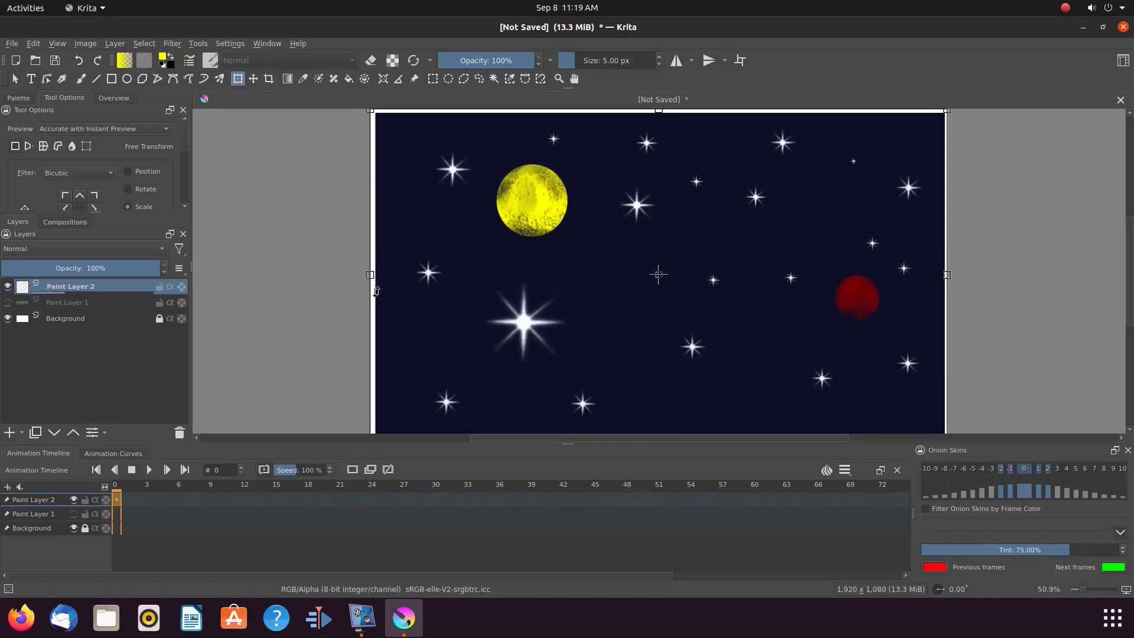
pyautogui.moveTo(375, 275); pyautogui.dragTo(357, 275)
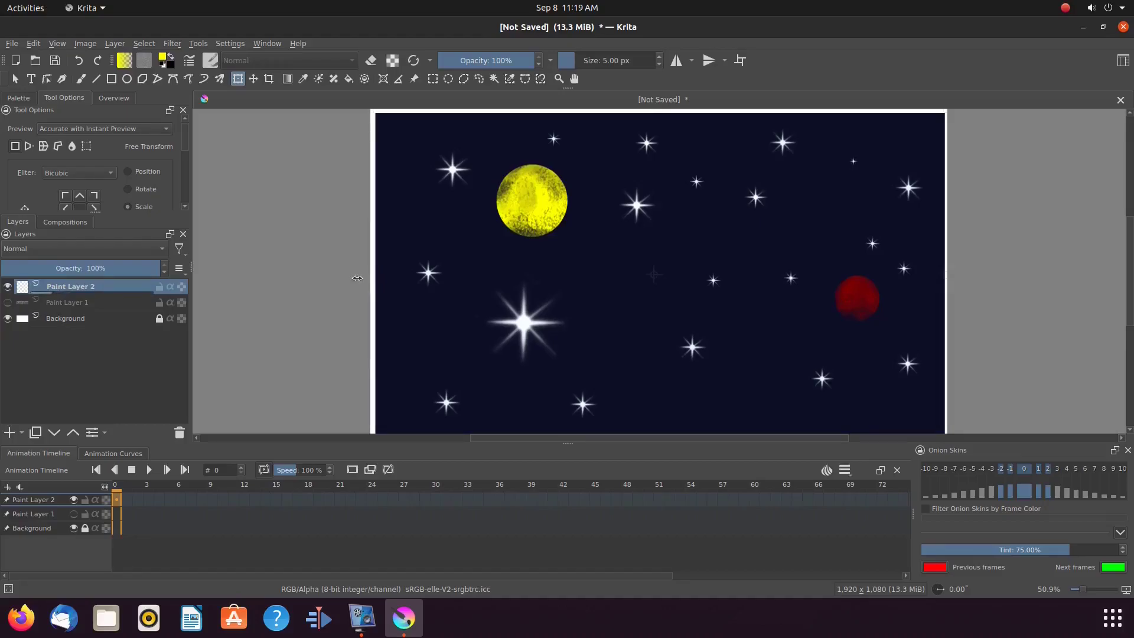
pyautogui.moveTo(948, 276); pyautogui.dragTo(955, 279)
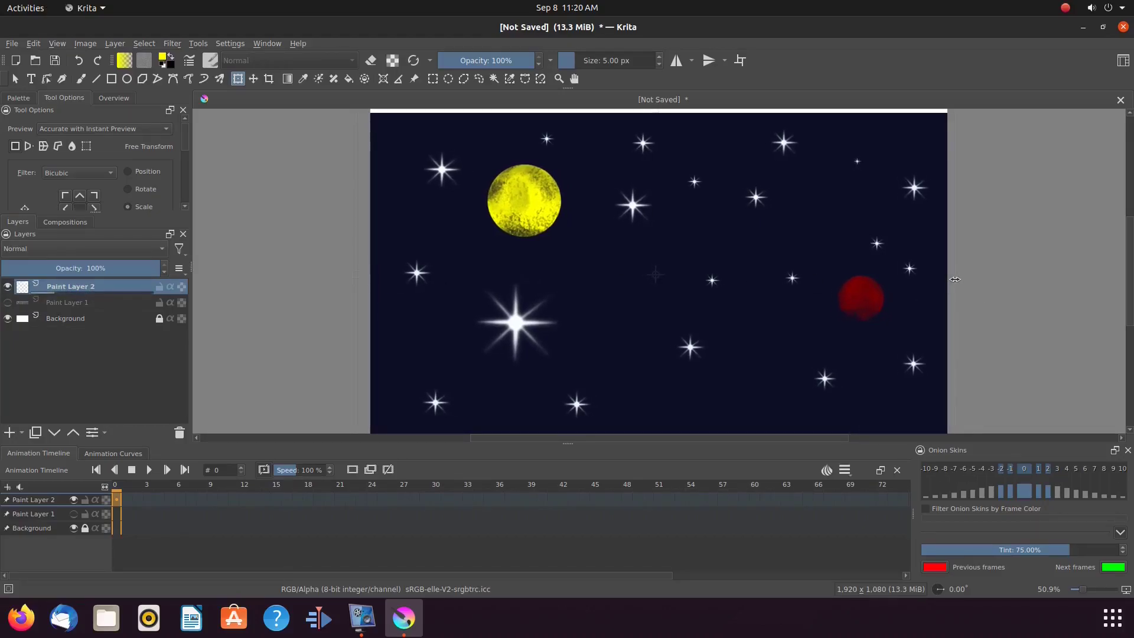